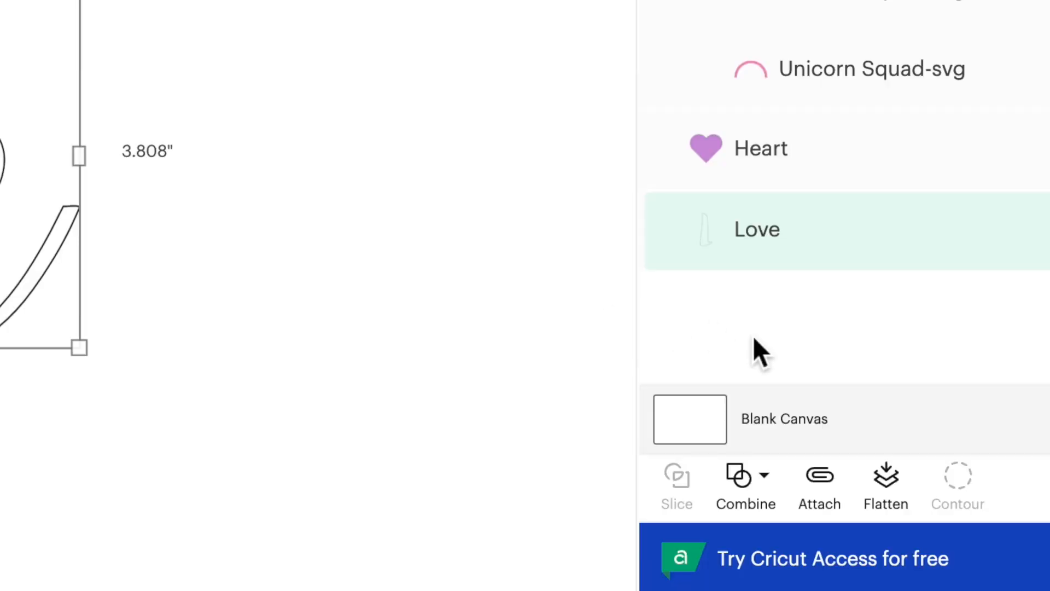
# Unite the letters of the Love text, enlarge the word to about 10.27 in wide, and reposition it below the heart and rainbow
pyautogui.click(761, 498)
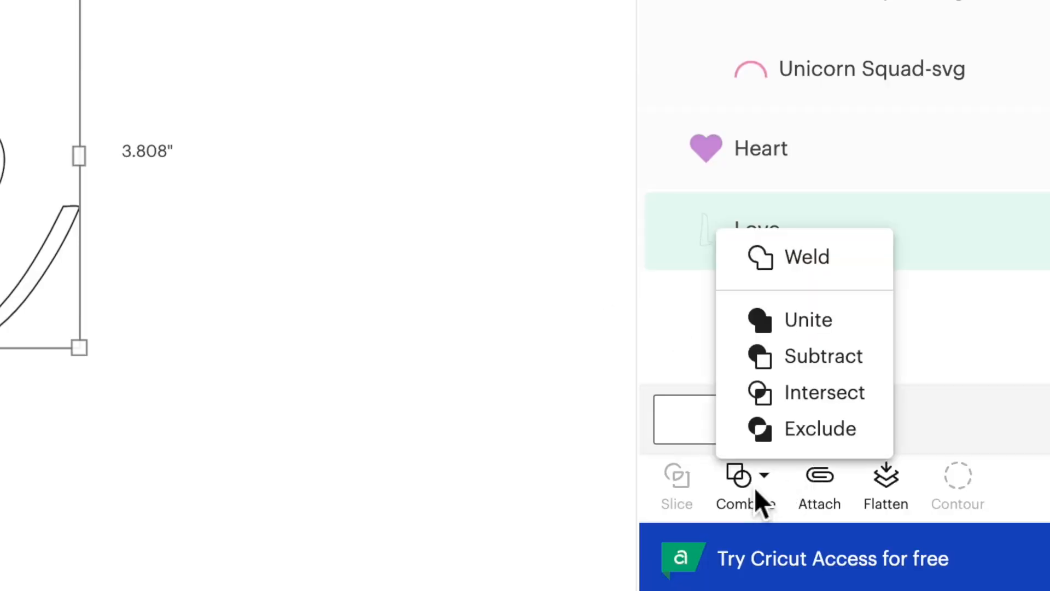
pyautogui.click(807, 328)
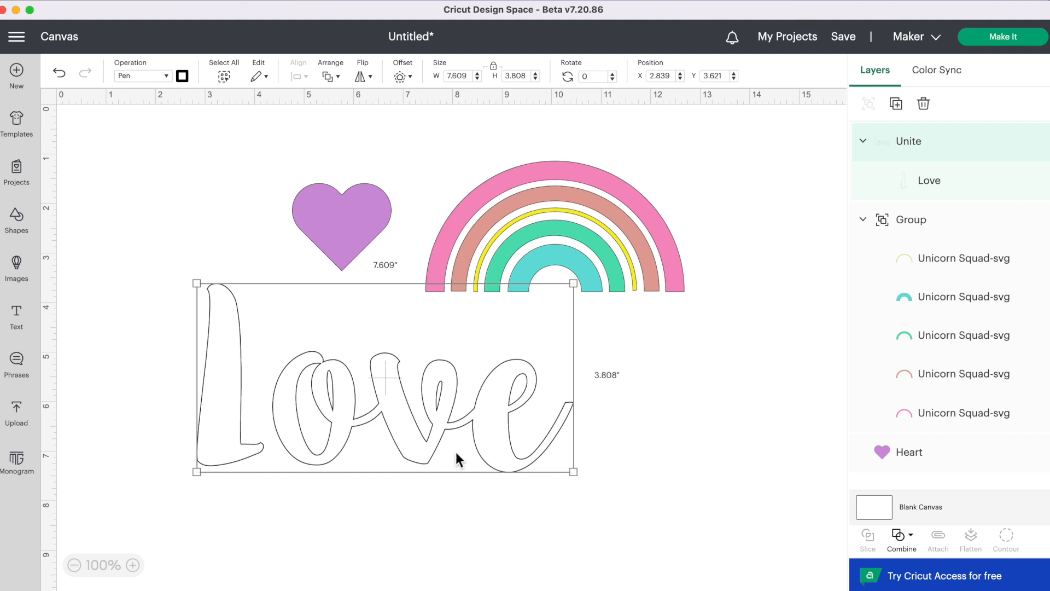
pyautogui.moveTo(572, 474); pyautogui.dragTo(704, 539)
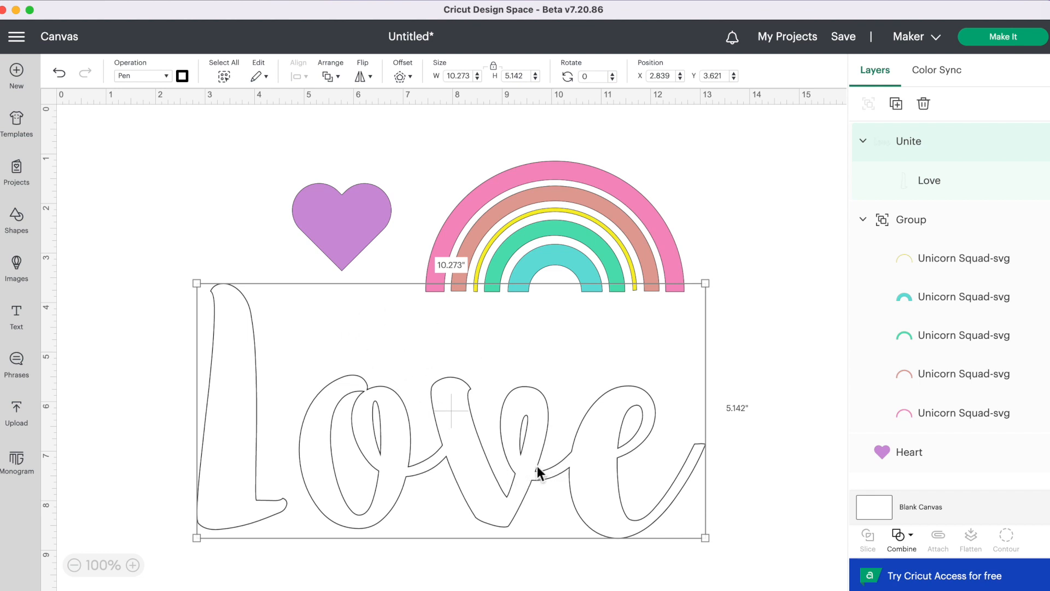
pyautogui.moveTo(535, 467); pyautogui.dragTo(479, 426)
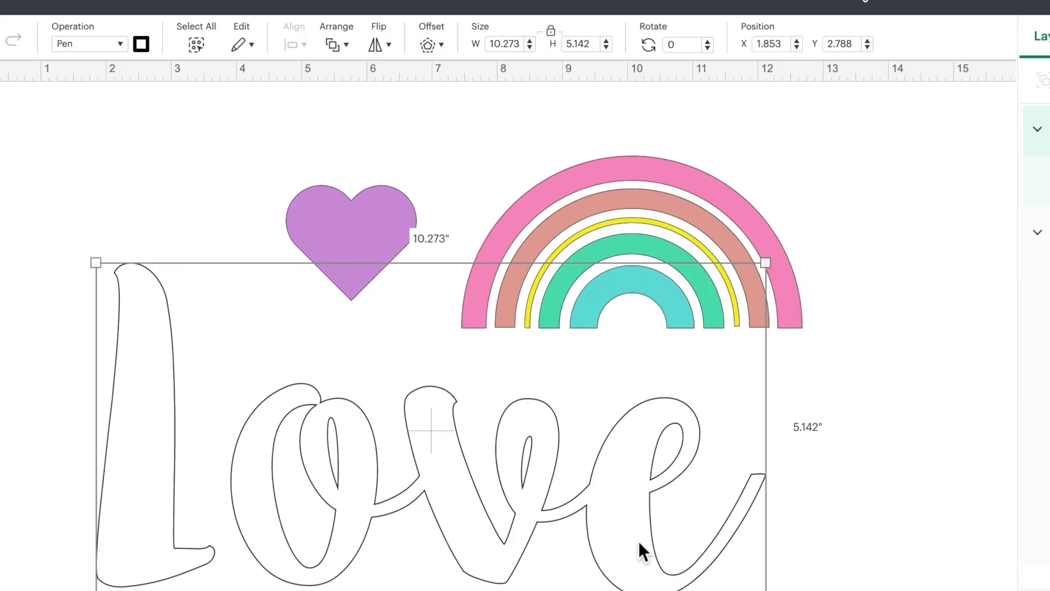
# Create an inward offset of -0.069 in with rounded corners inside the united Love lettering
pyautogui.click(432, 46)
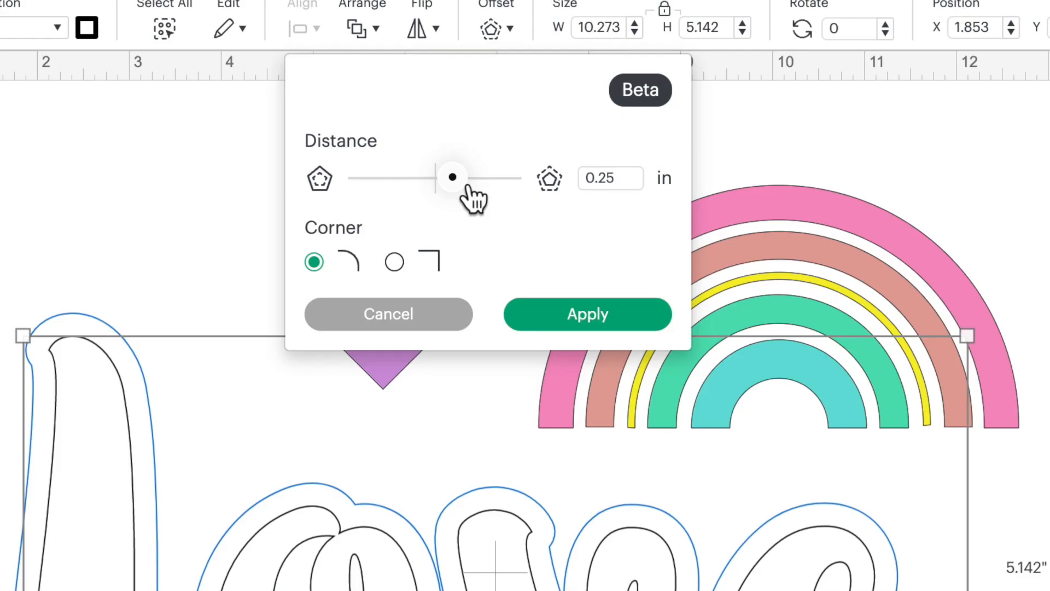
pyautogui.moveTo(468, 186); pyautogui.dragTo(436, 187)
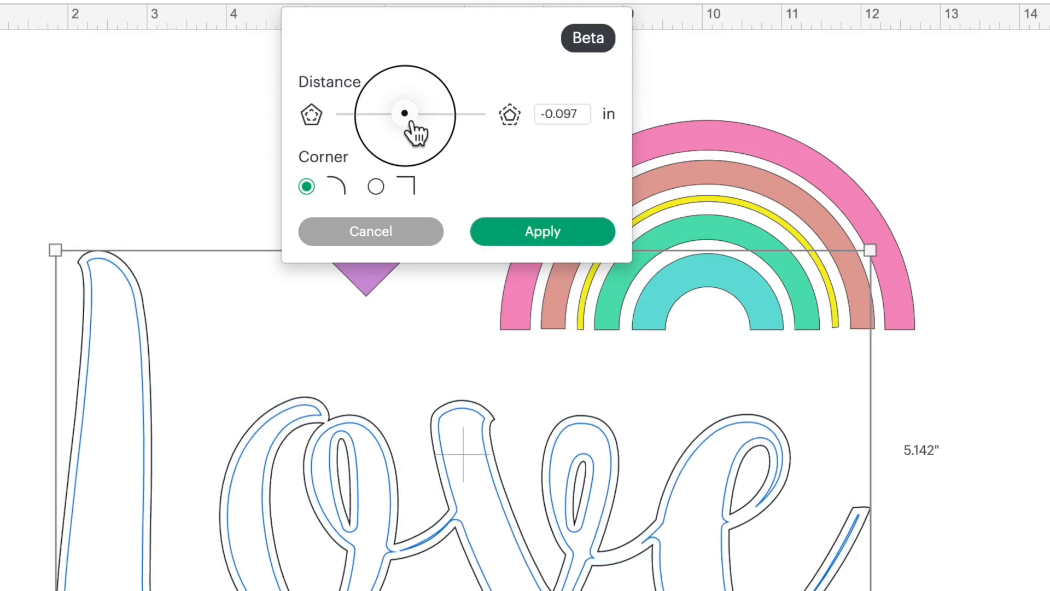
pyautogui.moveTo(409, 121); pyautogui.dragTo(404, 124)
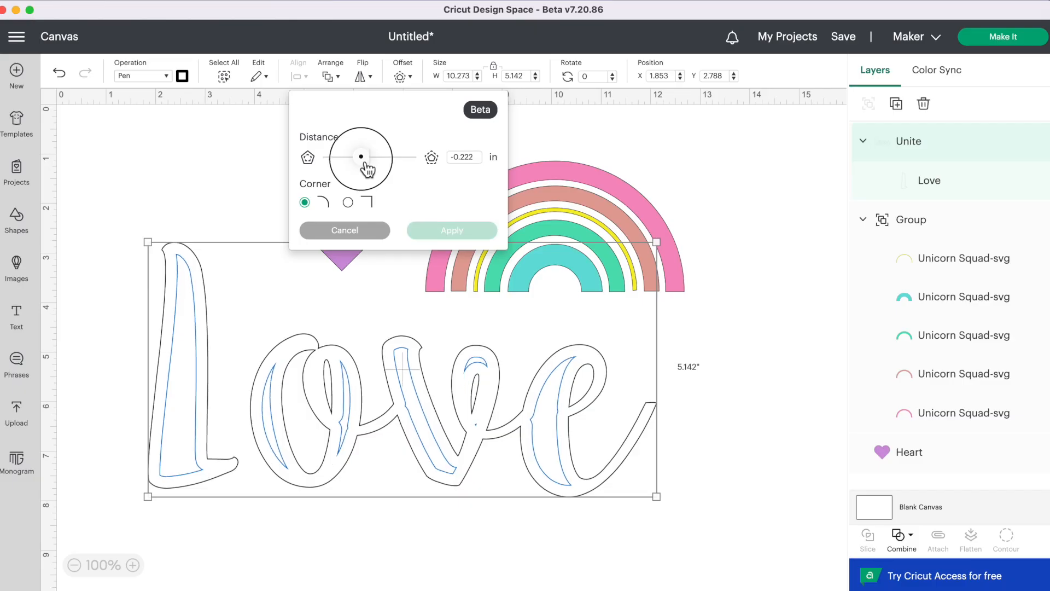
pyautogui.moveTo(366, 169); pyautogui.dragTo(370, 170)
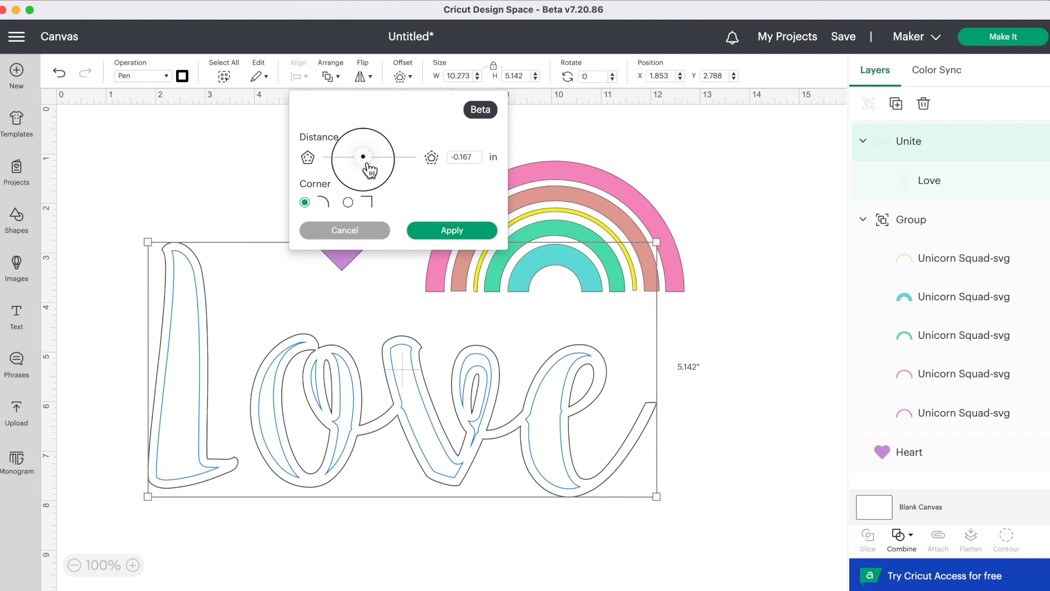
pyautogui.moveTo(367, 164); pyautogui.dragTo(376, 169)
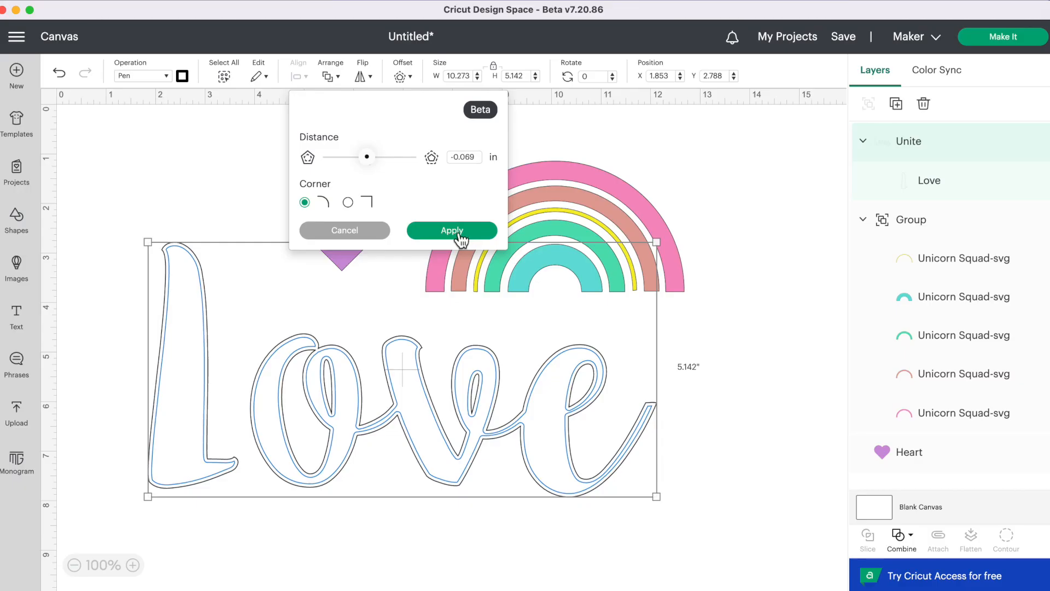
pyautogui.click(455, 231)
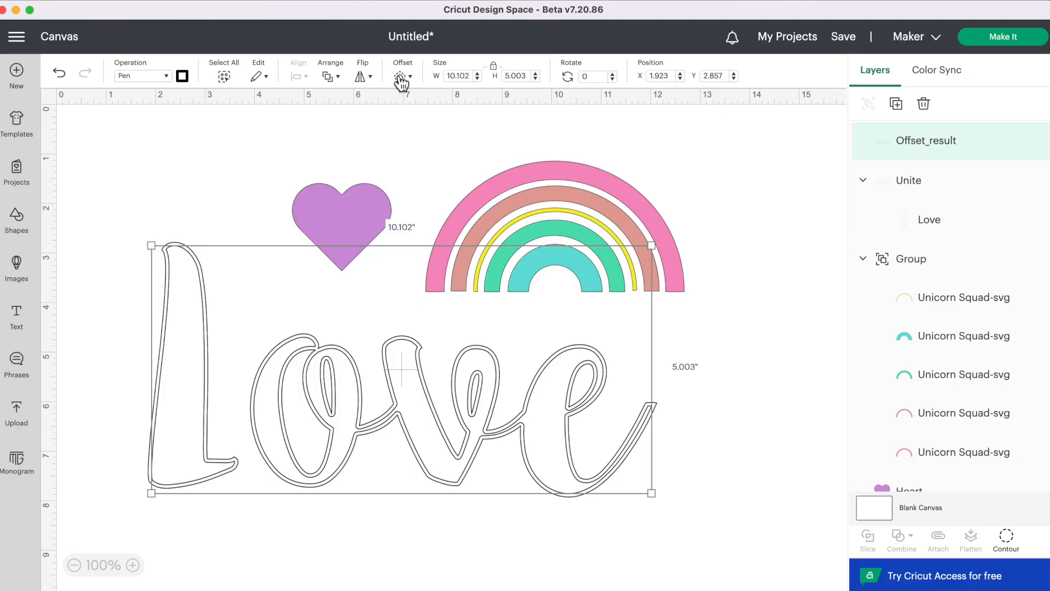
# Add repeated -0.069 in inward offsets, each from the newest Love outline, until the letters are filled with lines
pyautogui.click(400, 77)
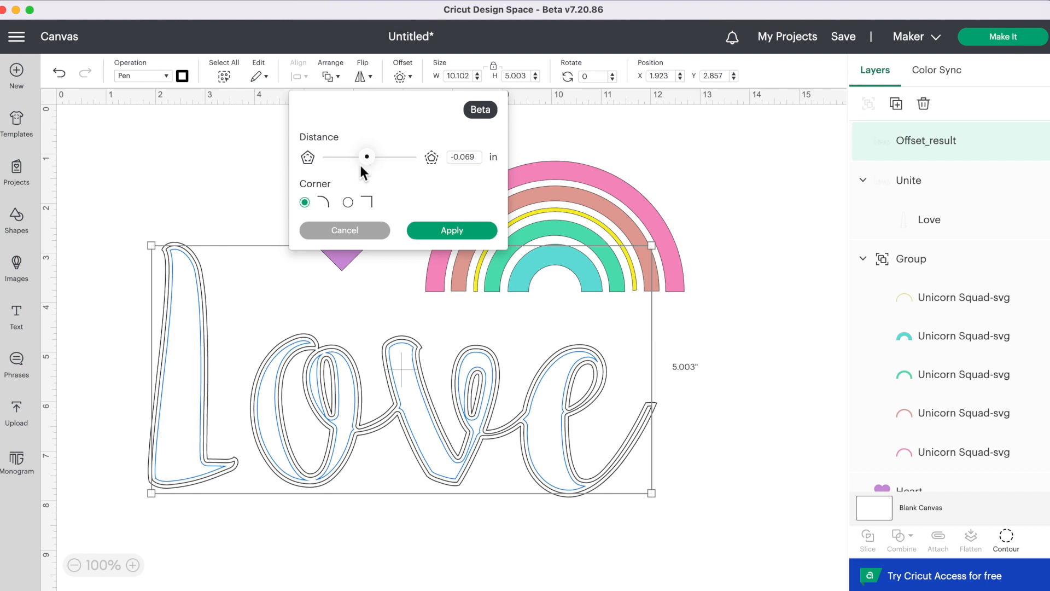
pyautogui.click(466, 237)
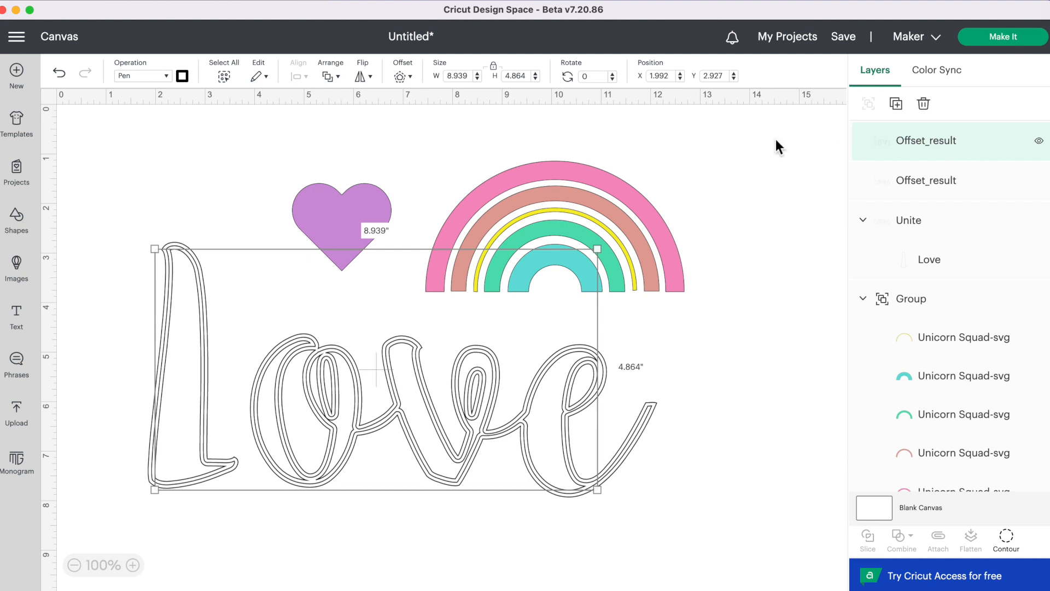
pyautogui.click(409, 85)
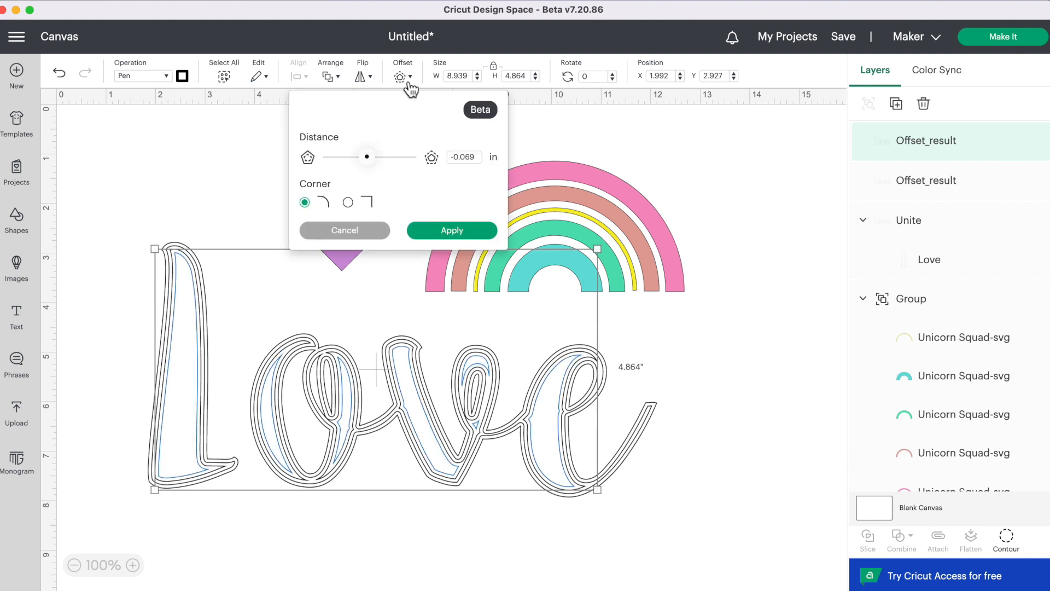
pyautogui.click(478, 236)
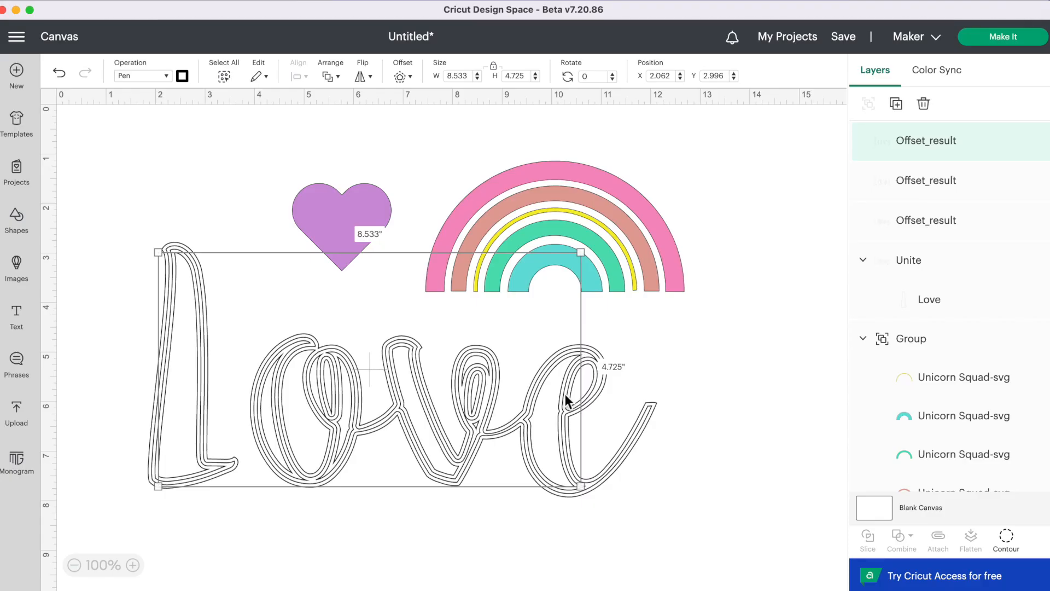
pyautogui.click(403, 77)
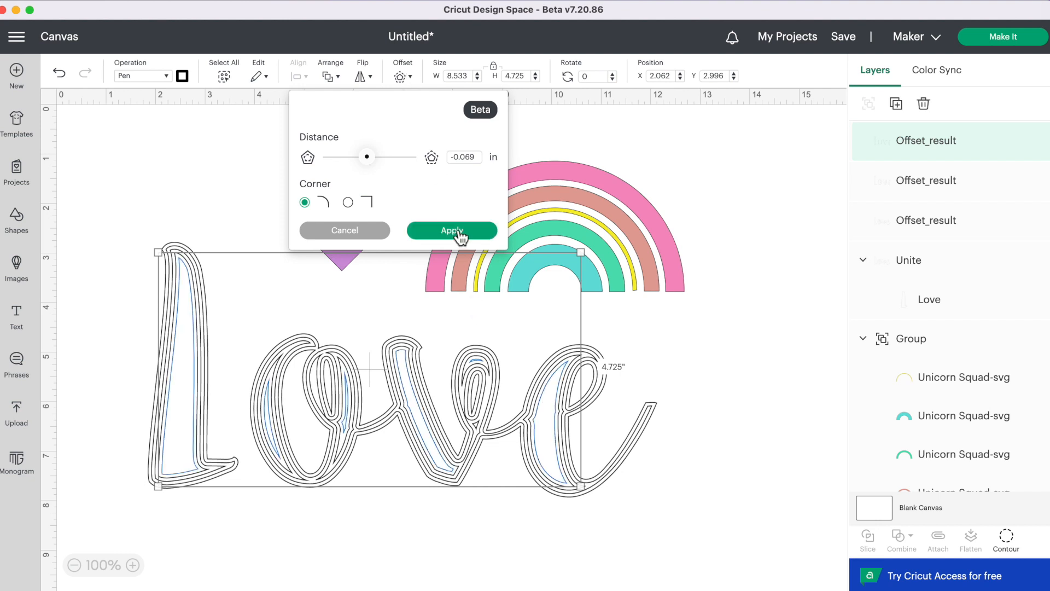
pyautogui.click(459, 232)
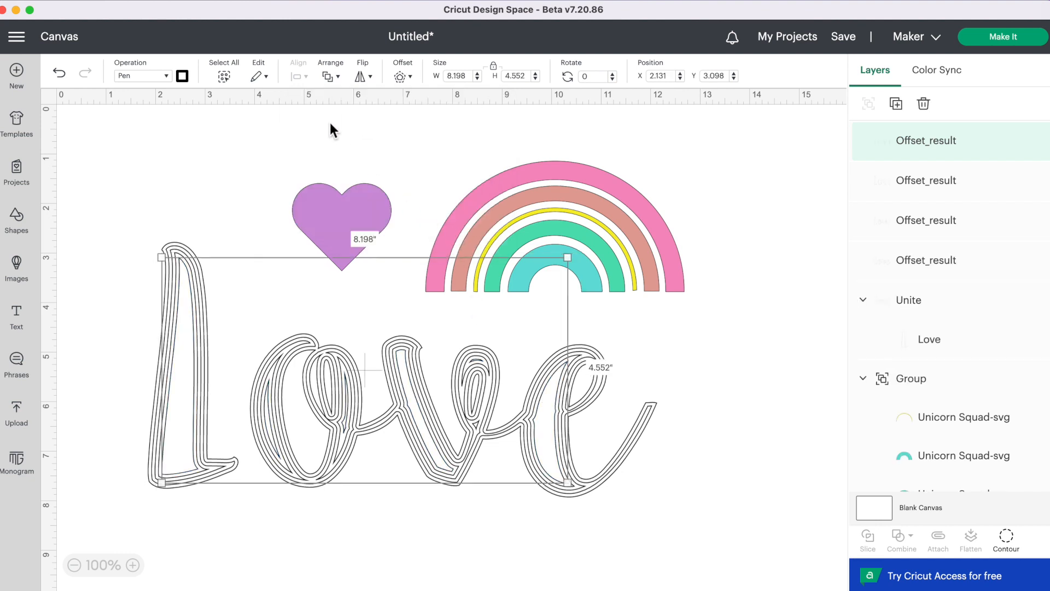
pyautogui.click(403, 77)
pyautogui.click(444, 232)
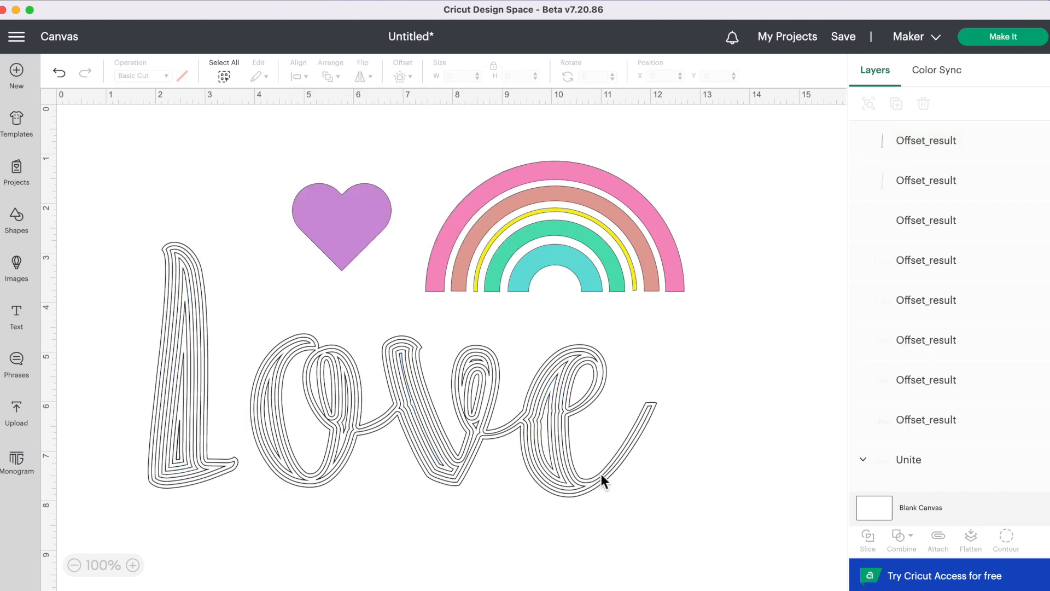
# Preview how the unattached Love outlines are laid out on mats 1 to 4, and return to the canvas
pyautogui.moveTo(761, 436); pyautogui.dragTo(132, 424)
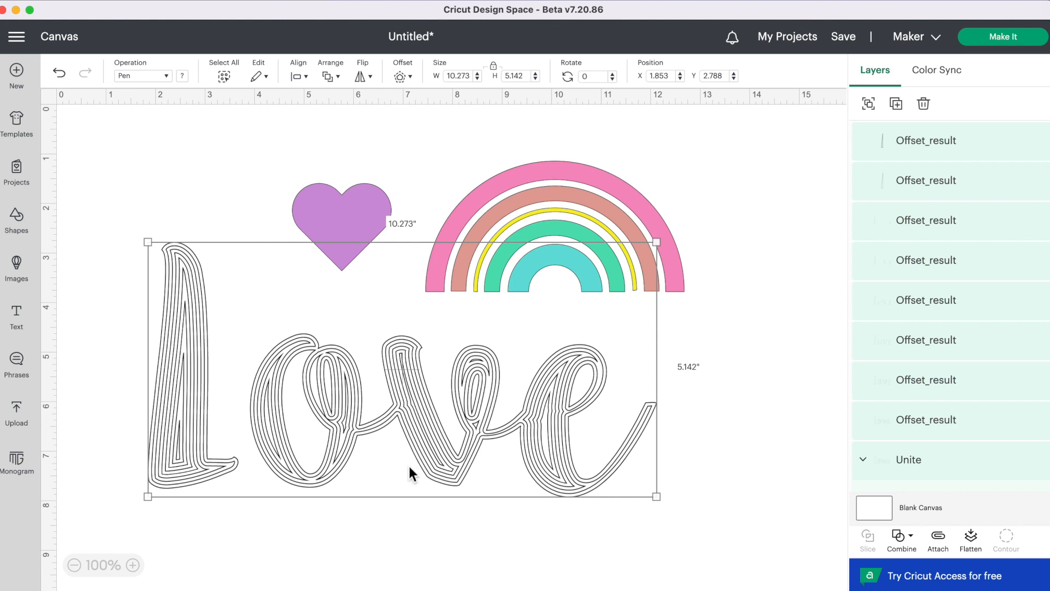
pyautogui.click(1016, 42)
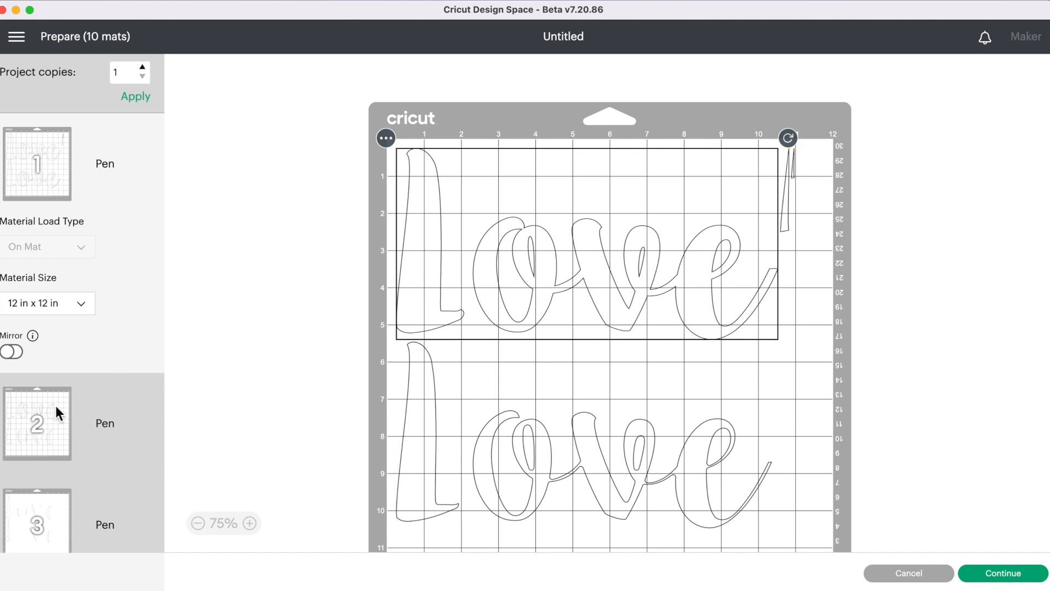
pyautogui.click(57, 409)
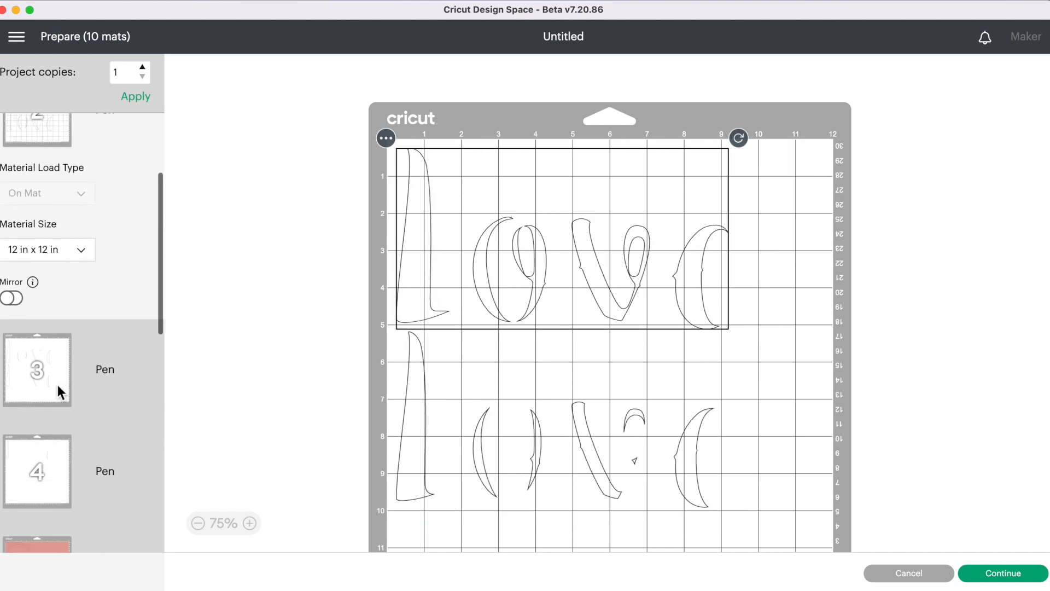
pyautogui.click(57, 385)
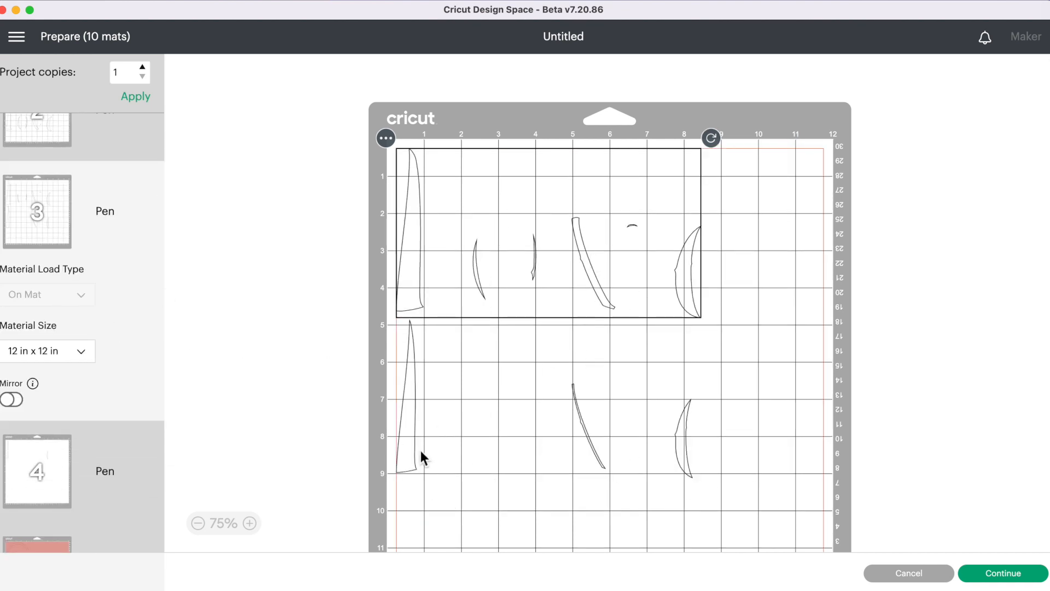
pyautogui.click(35, 494)
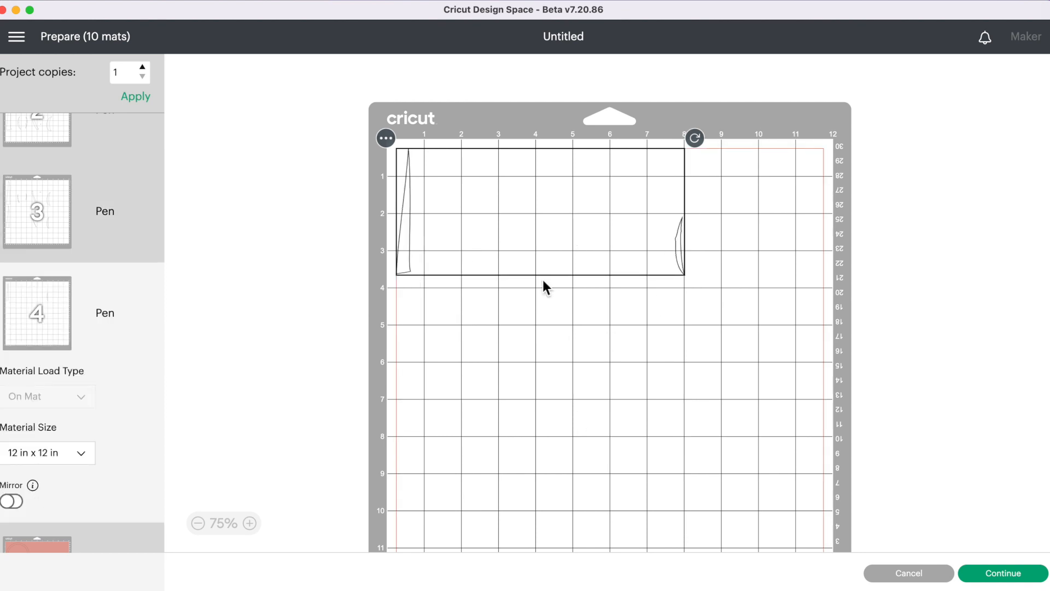
pyautogui.click(930, 573)
# Attach all the Love outline layers together and shrink the attached word to about 7.2 in wide
pyautogui.moveTo(771, 447); pyautogui.dragTo(132, 408)
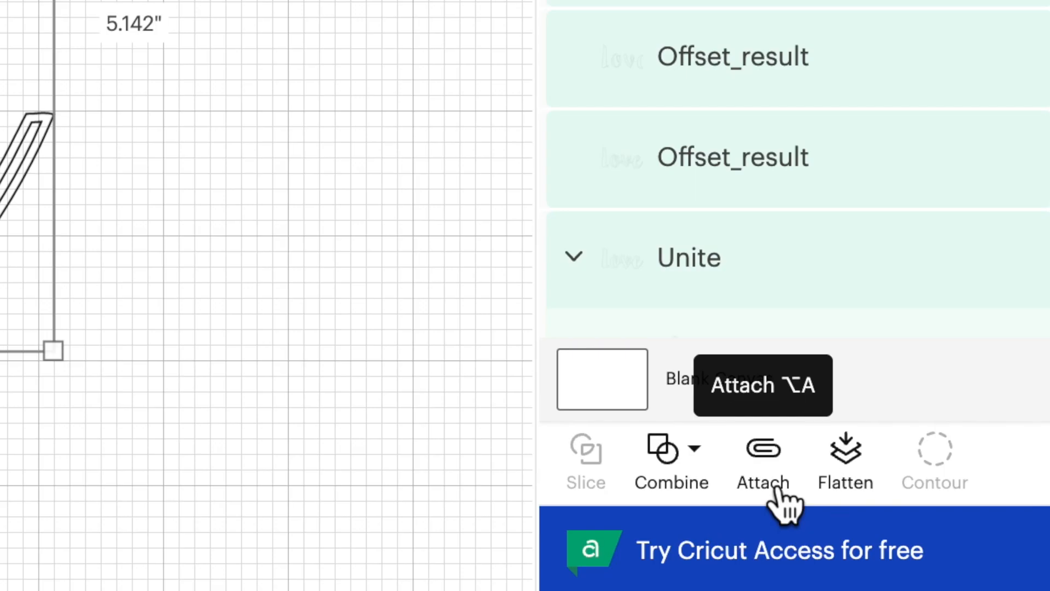
pyautogui.click(940, 545)
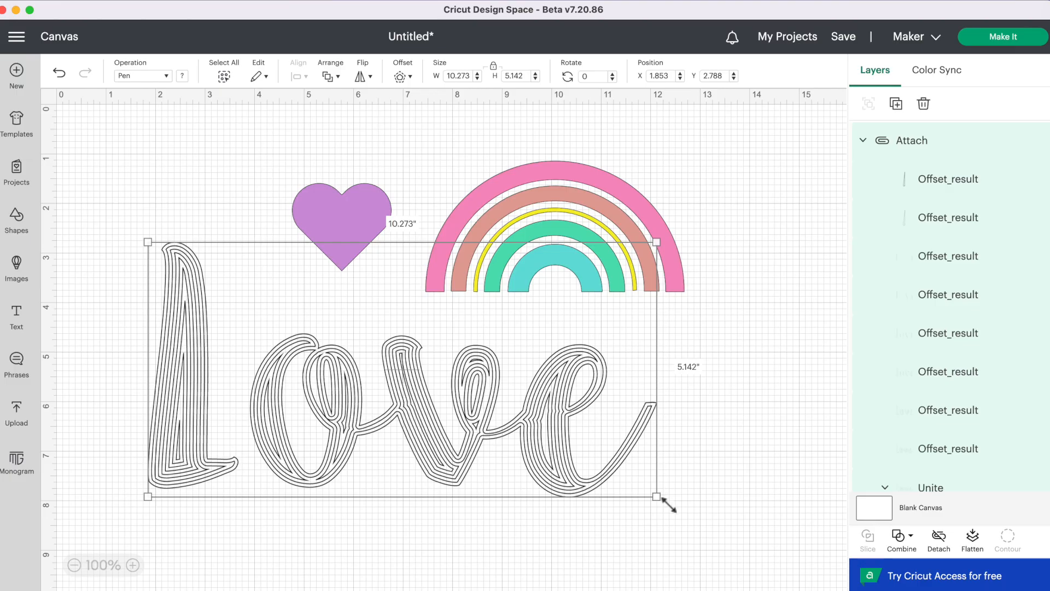
pyautogui.moveTo(668, 498); pyautogui.dragTo(515, 418)
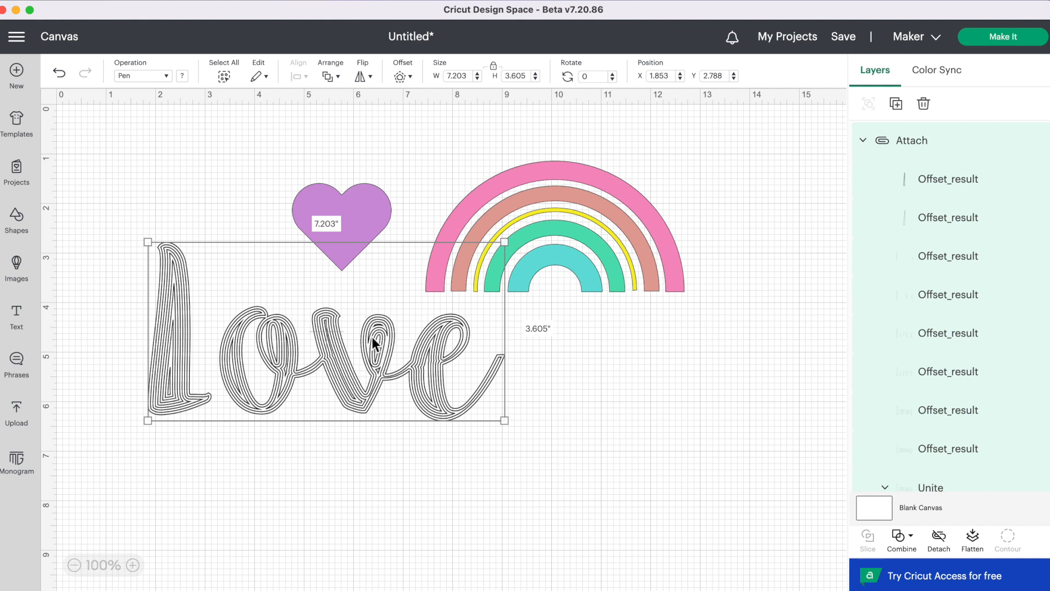
# Shrink the attached Love word further into the canvas's upper-left area and enlarge the heart to about 4.47 in wide below it
pyautogui.moveTo(366, 205); pyautogui.dragTo(645, 396)
pyautogui.click(475, 386)
pyautogui.moveTo(506, 421); pyautogui.dragTo(263, 208)
pyautogui.moveTo(601, 420); pyautogui.dragTo(299, 340)
pyautogui.moveTo(361, 389); pyautogui.dragTo(483, 476)
pyautogui.moveTo(370, 333); pyautogui.dragTo(335, 353)
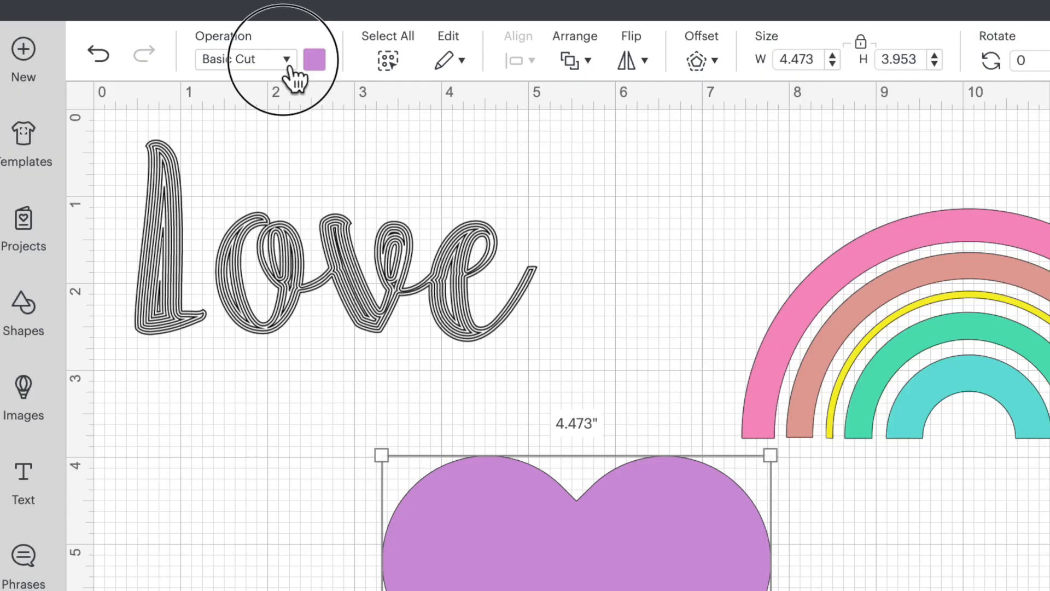
# Change the heart's operation to Pen and check its pen type and colour options
pyautogui.click(170, 83)
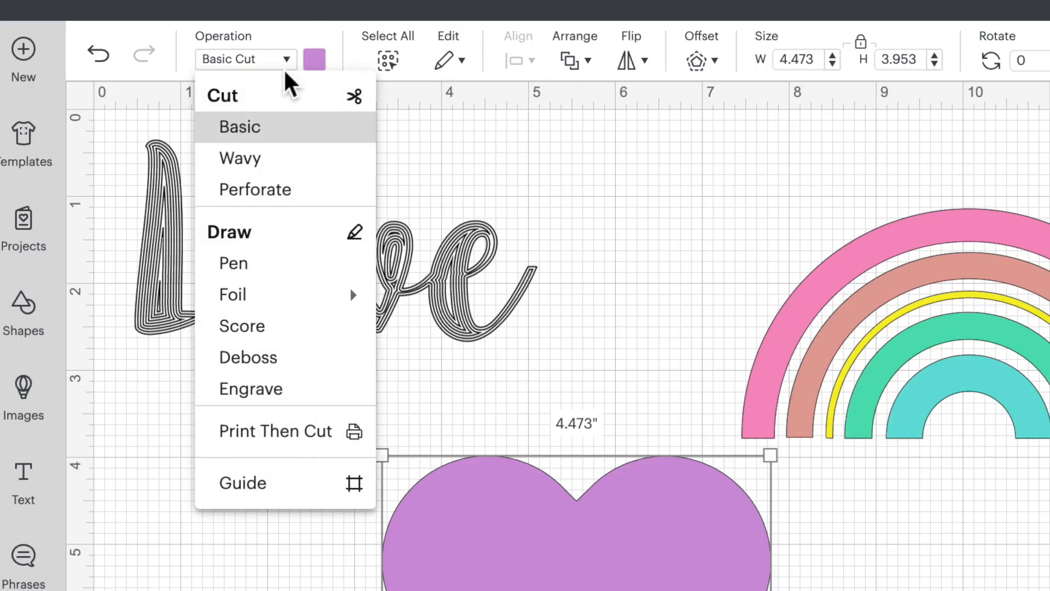
pyautogui.click(273, 263)
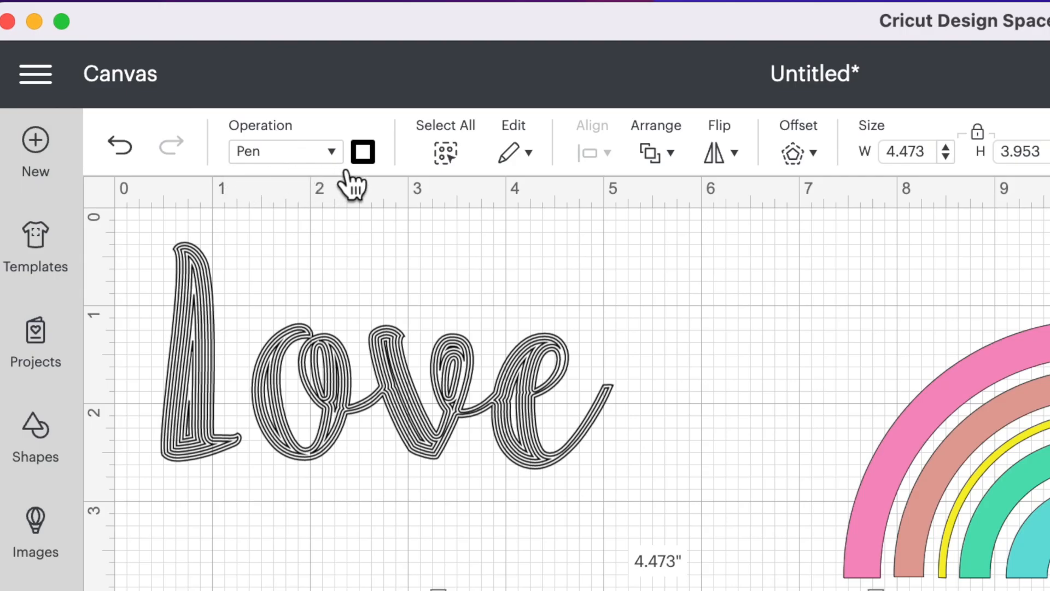
pyautogui.click(362, 154)
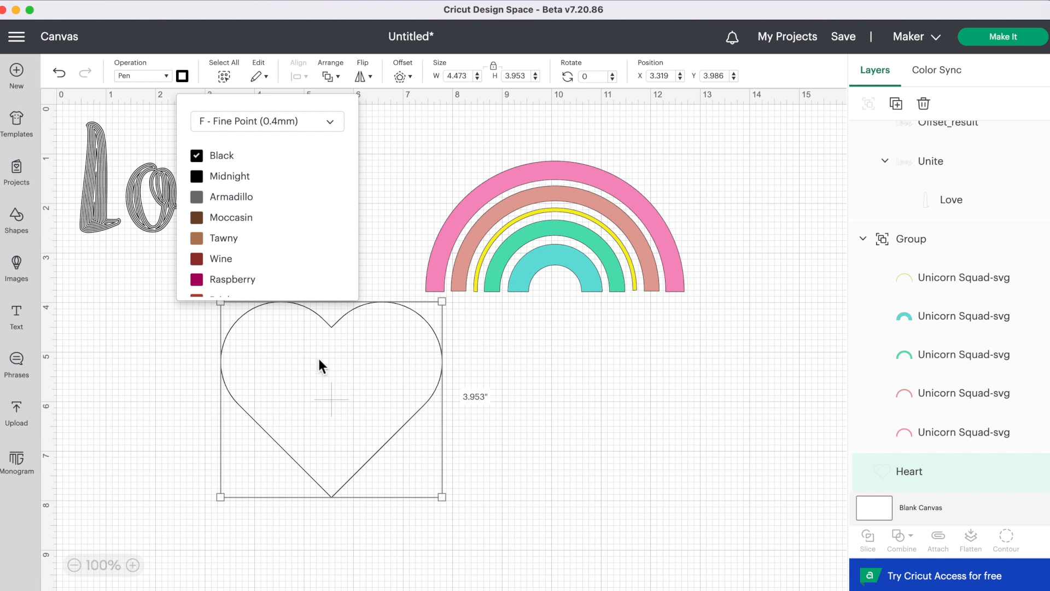
pyautogui.click(502, 392)
pyautogui.click(352, 393)
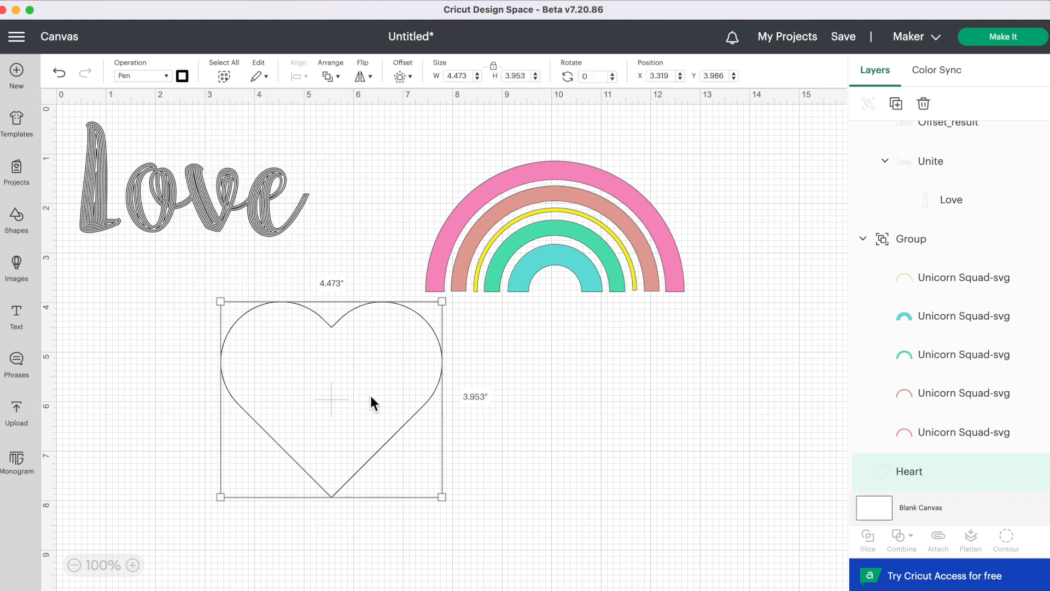
# Create an inward offset of -0.069 in with rounded corners inside the heart
pyautogui.click(410, 78)
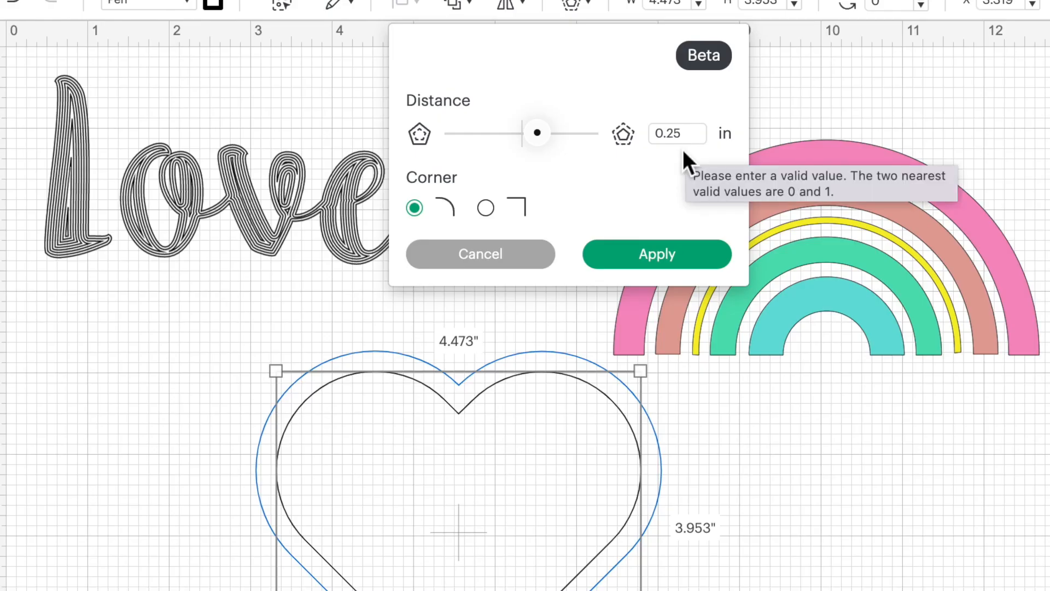
pyautogui.moveTo(546, 147); pyautogui.dragTo(524, 147)
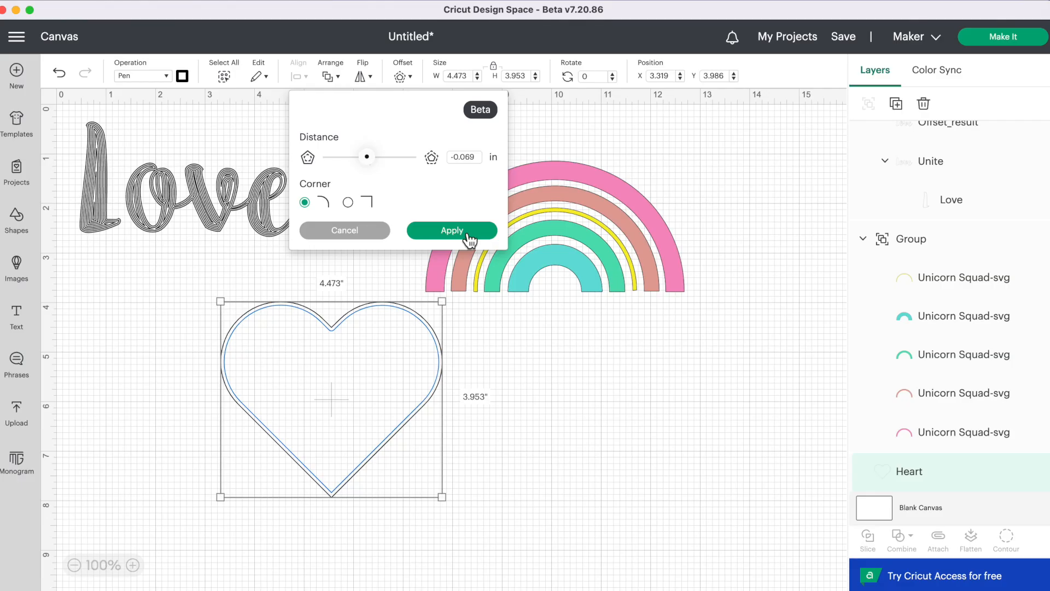
pyautogui.click(682, 260)
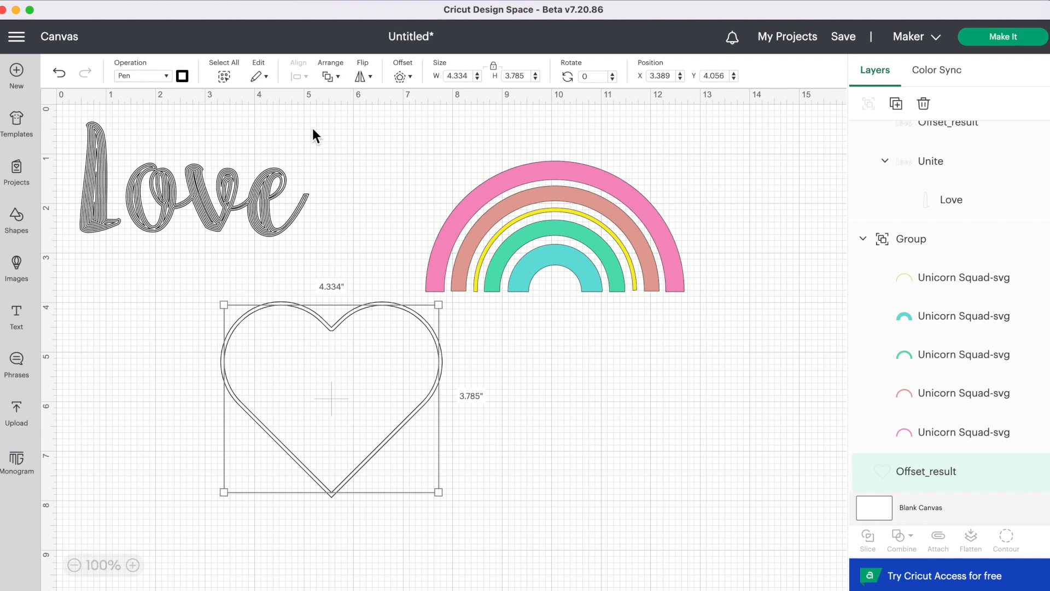
# Set the pen of the heart's inner offset outline to M - Marker (1mm) in Burnt Red (Infusible Ink)
pyautogui.click(183, 76)
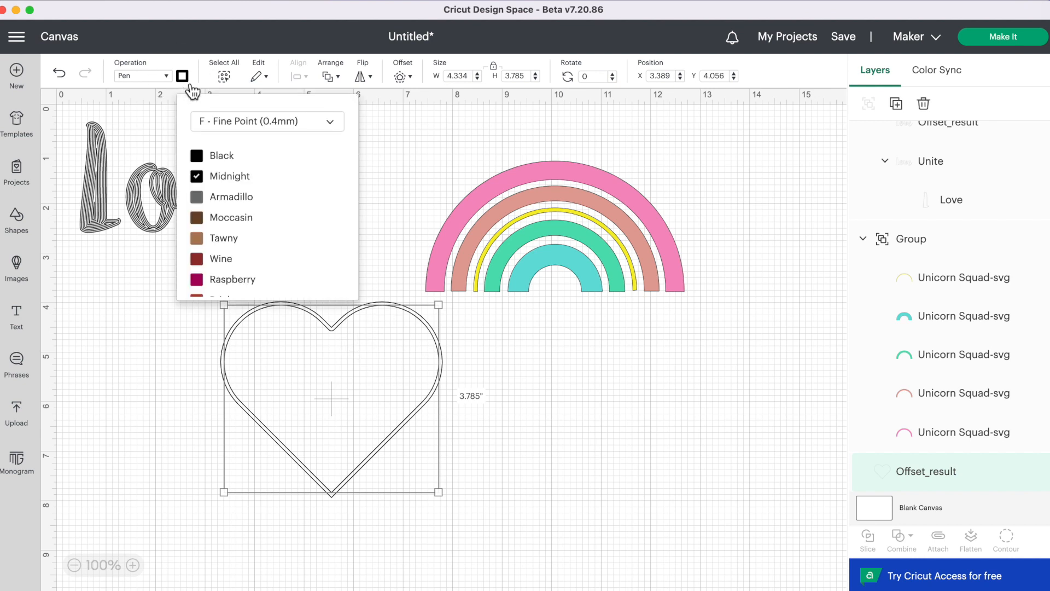
pyautogui.click(326, 137)
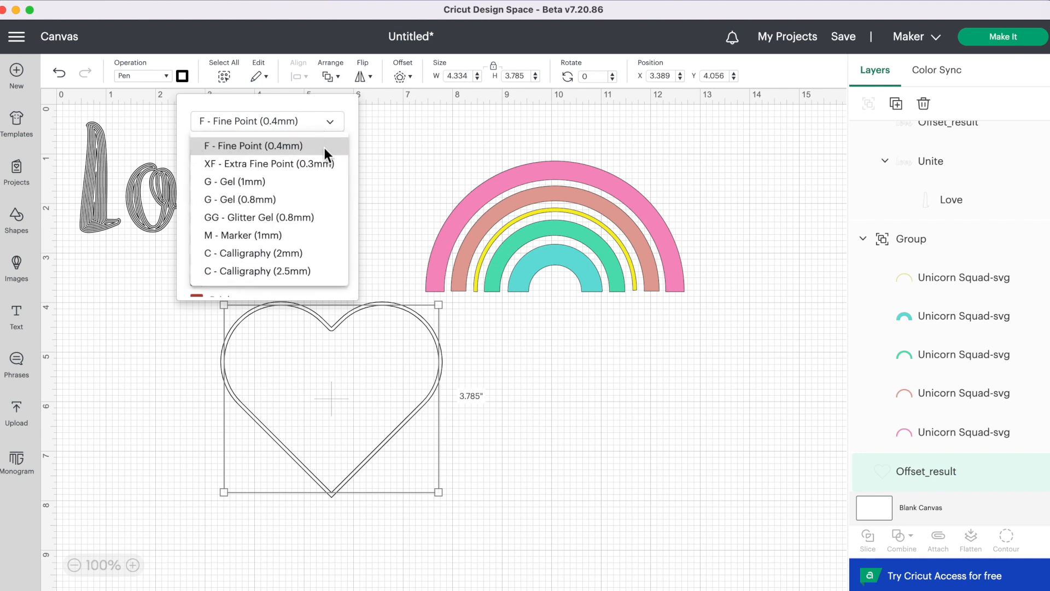
pyautogui.click(280, 236)
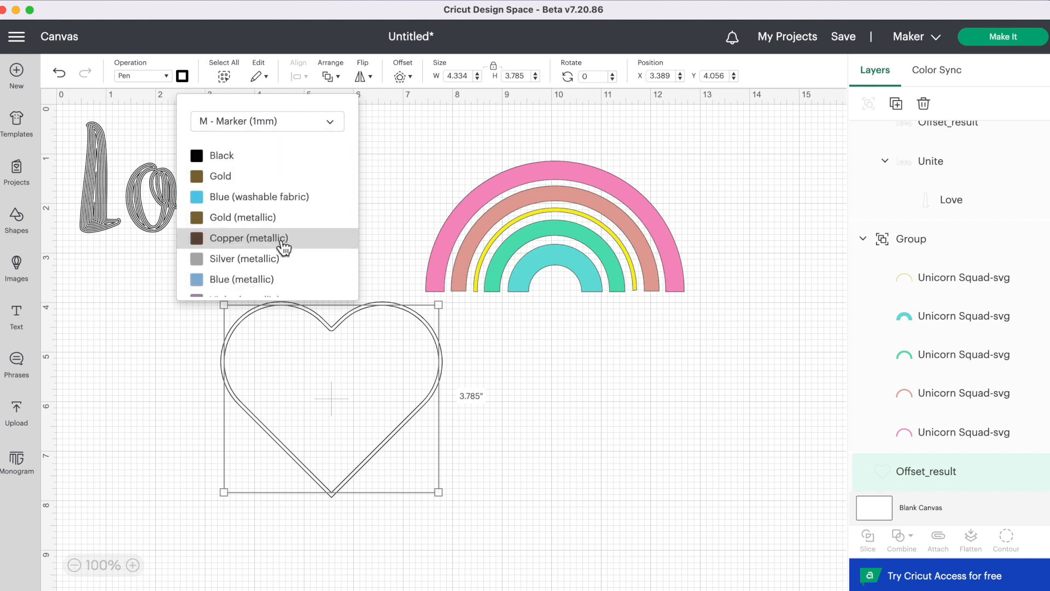
pyautogui.scroll(-10, 285, 247)
pyautogui.scroll(-1, 284, 248)
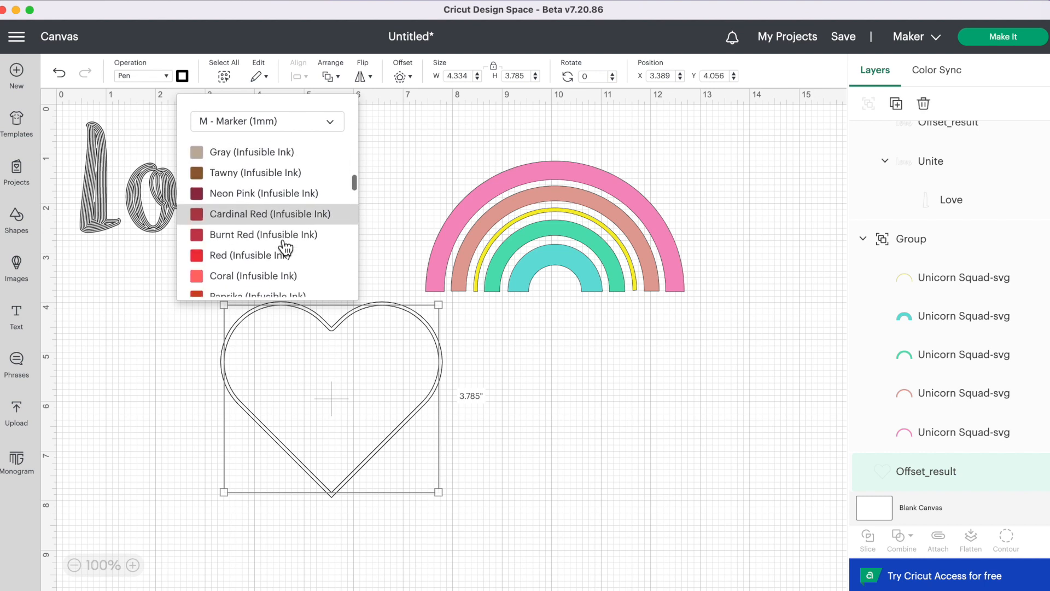
pyautogui.scroll(-1, 298, 243)
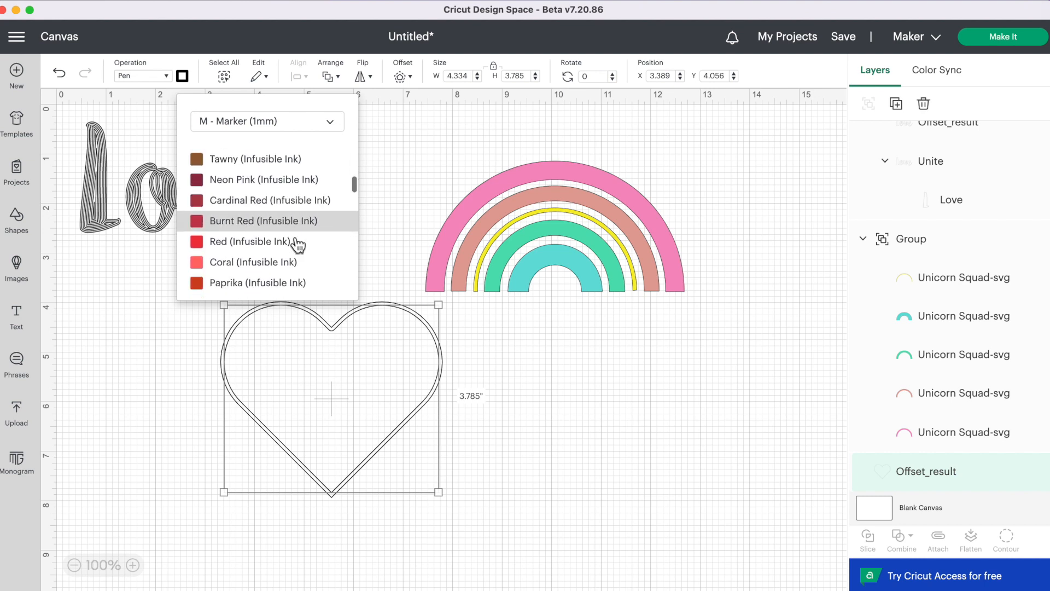
pyautogui.scroll(-3, 298, 244)
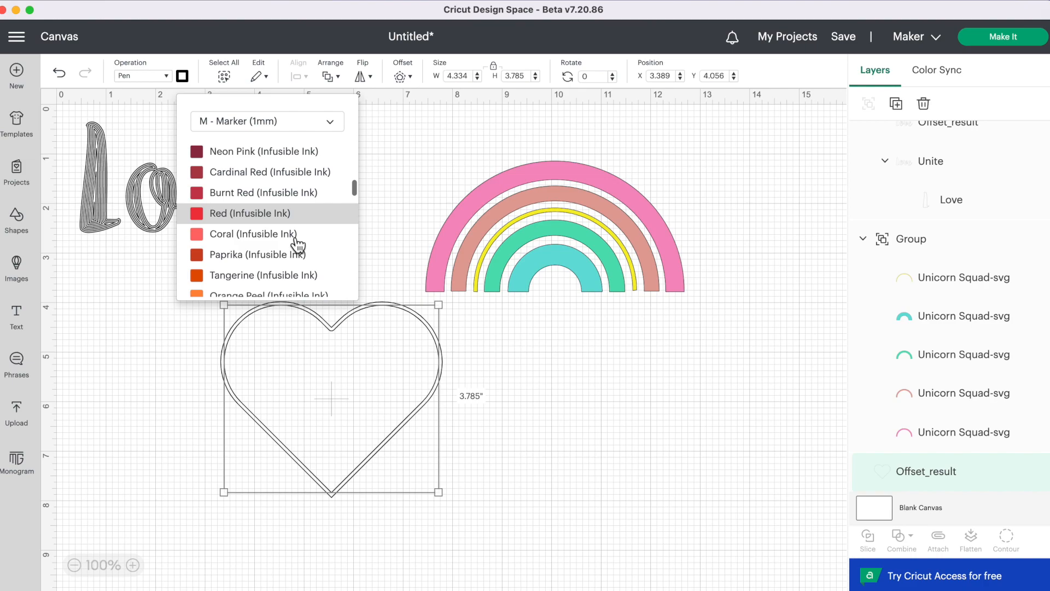
pyautogui.scroll(-8, 298, 244)
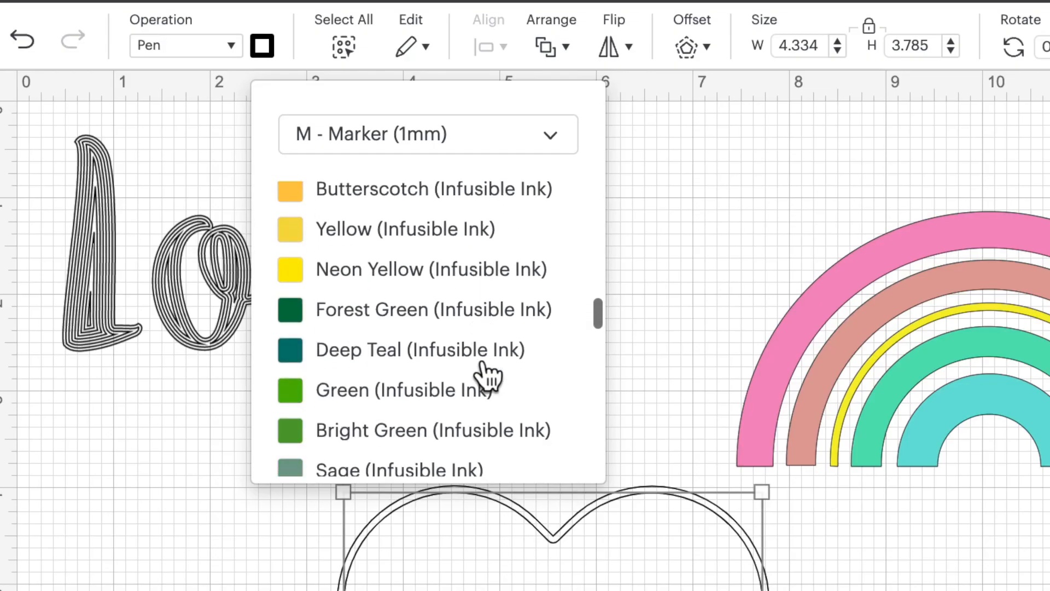
pyautogui.scroll(9, 296, 244)
pyautogui.scroll(6, 484, 374)
pyautogui.scroll(-2, 484, 375)
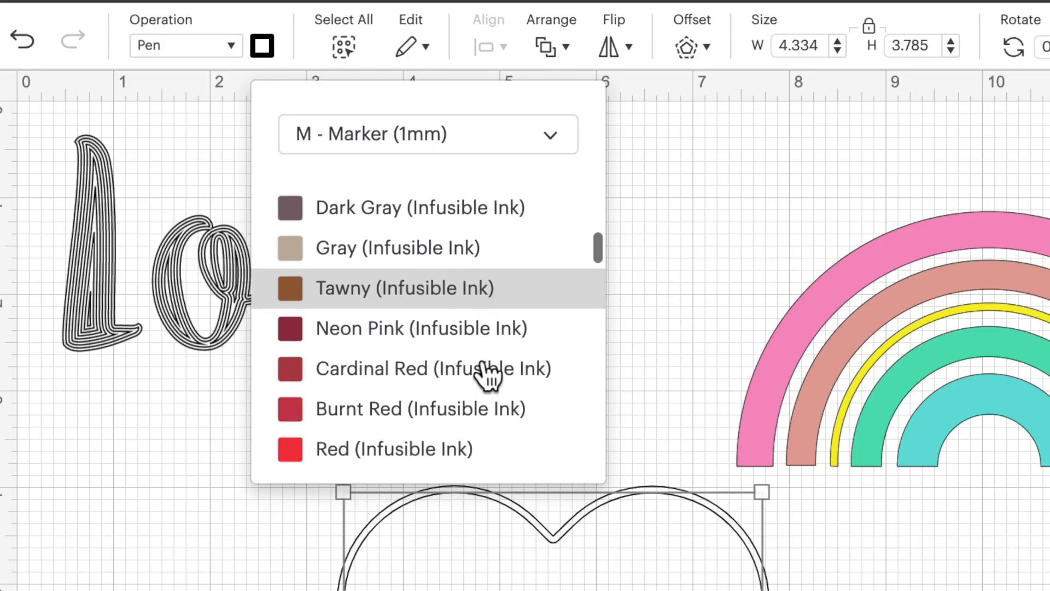
pyautogui.scroll(-1, 462, 430)
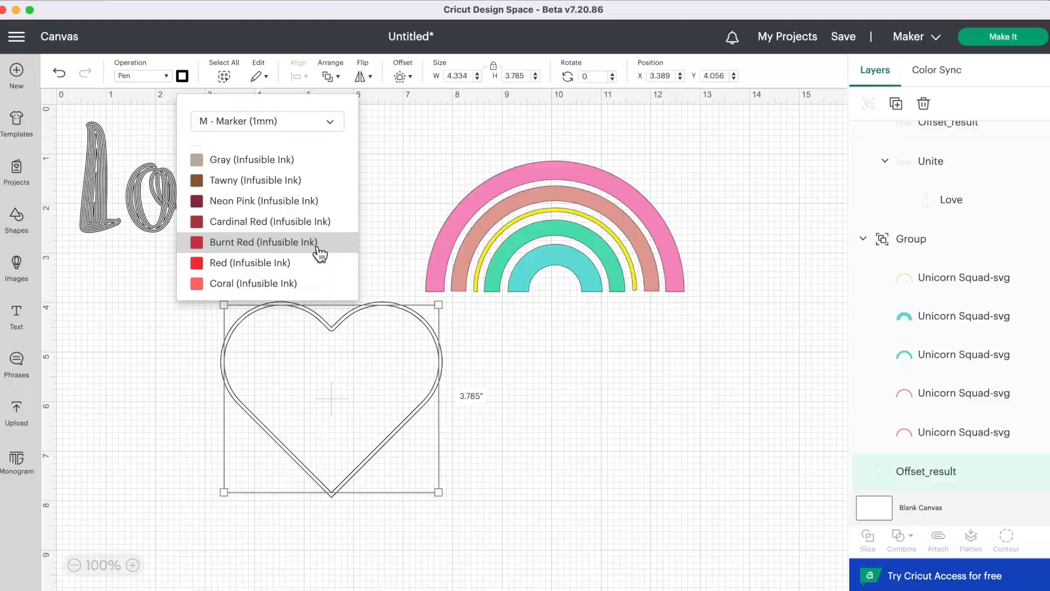
pyautogui.click(319, 243)
# Create another rounded inward offset of -0.069 in from the red heart outline and give it the 1 mm Marker pen in Burnt Red (Infusible Ink)
pyautogui.click(412, 77)
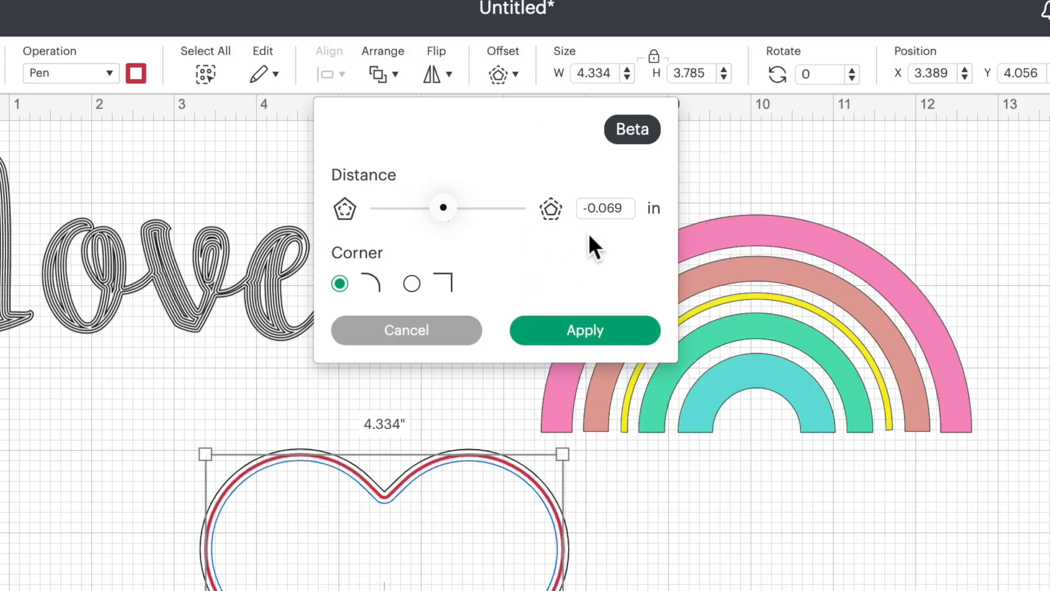
pyautogui.click(605, 341)
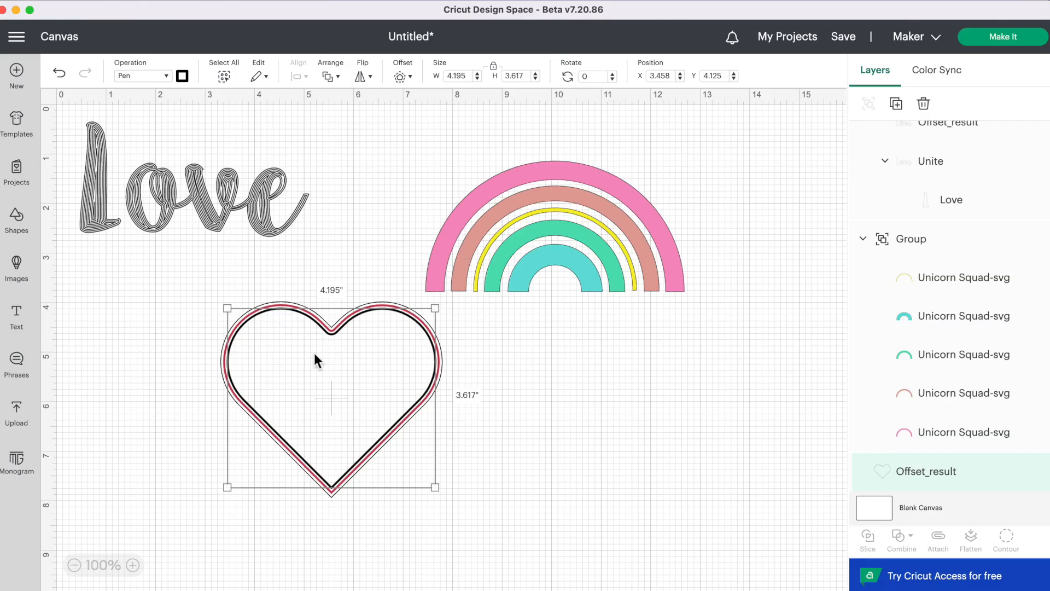
pyautogui.click(182, 76)
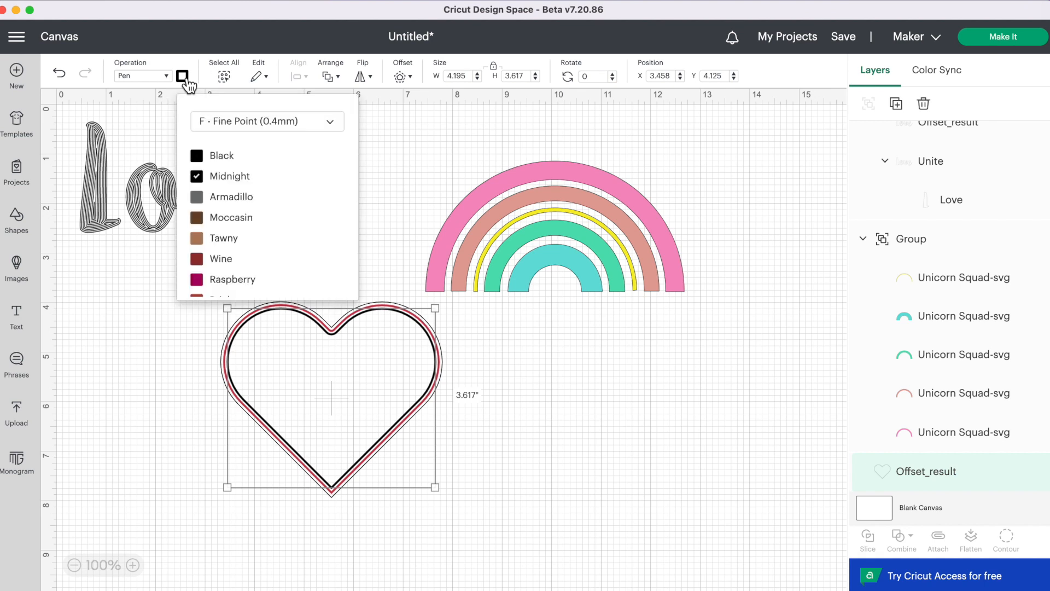
pyautogui.click(258, 131)
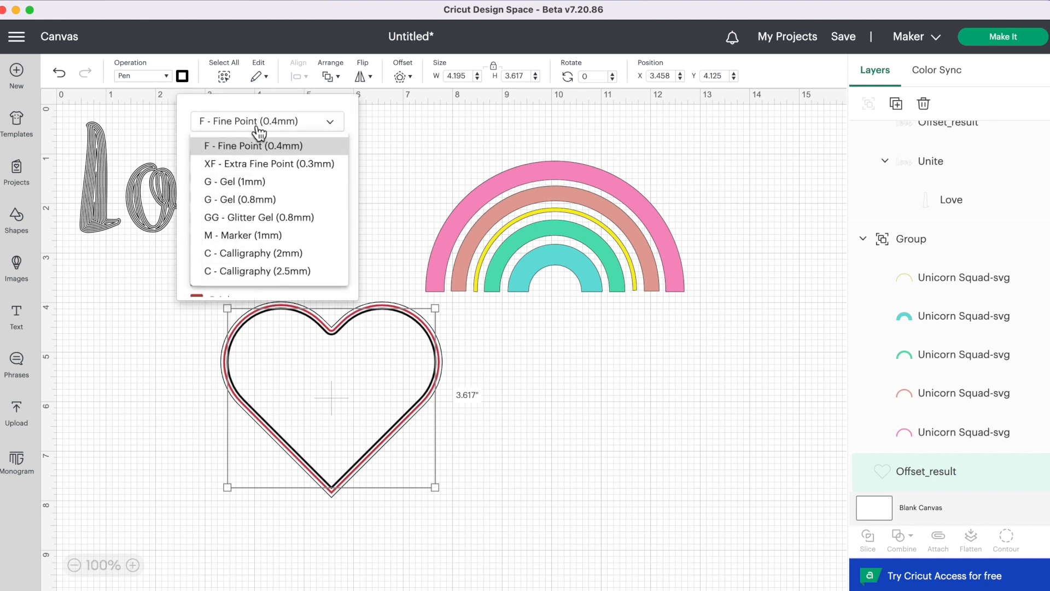
pyautogui.click(243, 235)
pyautogui.scroll(-10, 281, 240)
pyautogui.scroll(-3, 284, 242)
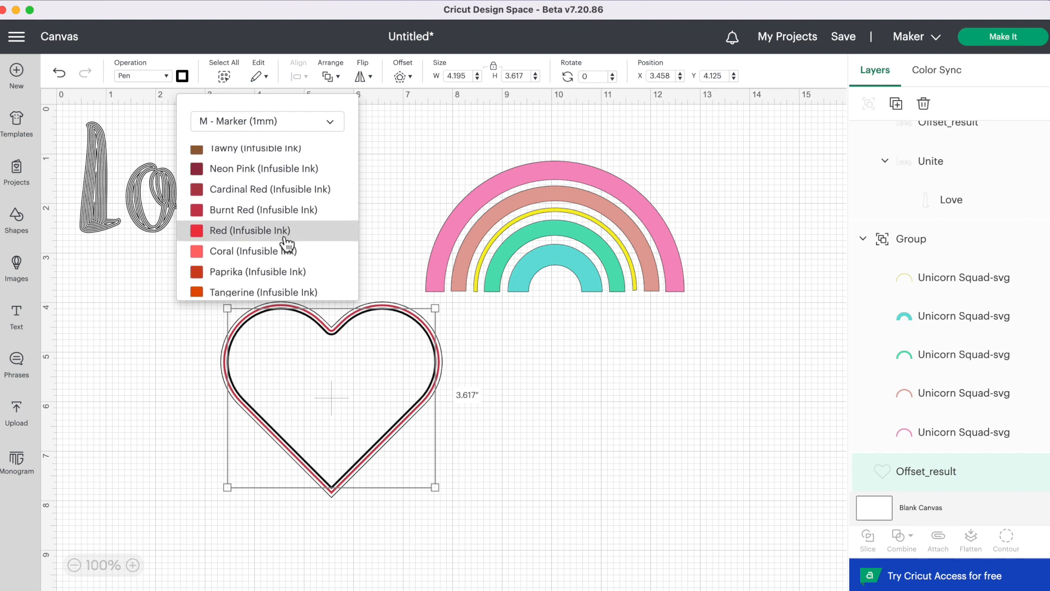
pyautogui.click(250, 216)
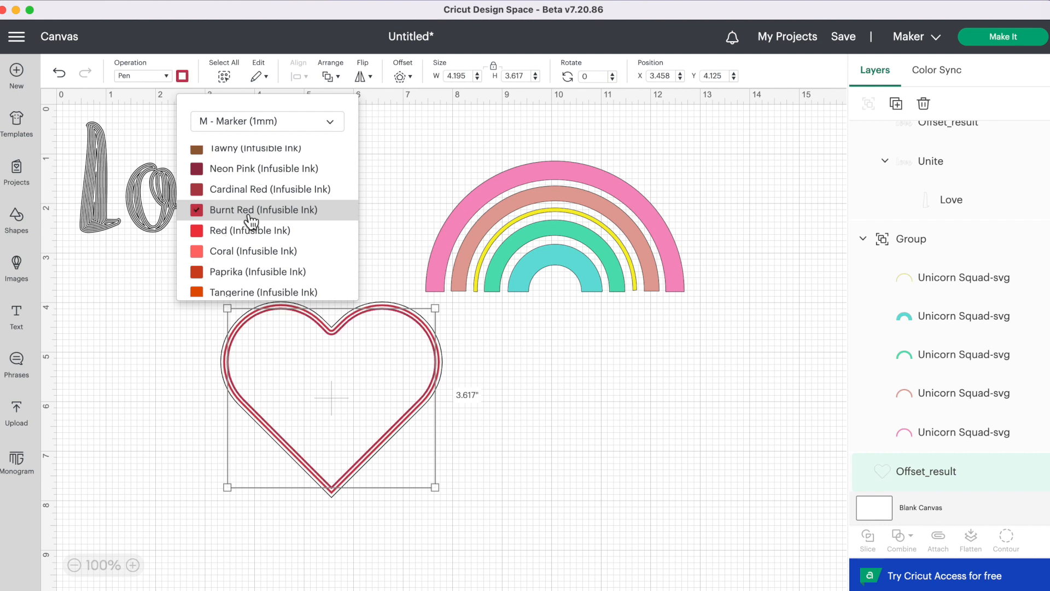
# Add a further -0.069 in inward offset to the innermost heart outline and check the colours listed in Color Sync
pyautogui.click(403, 76)
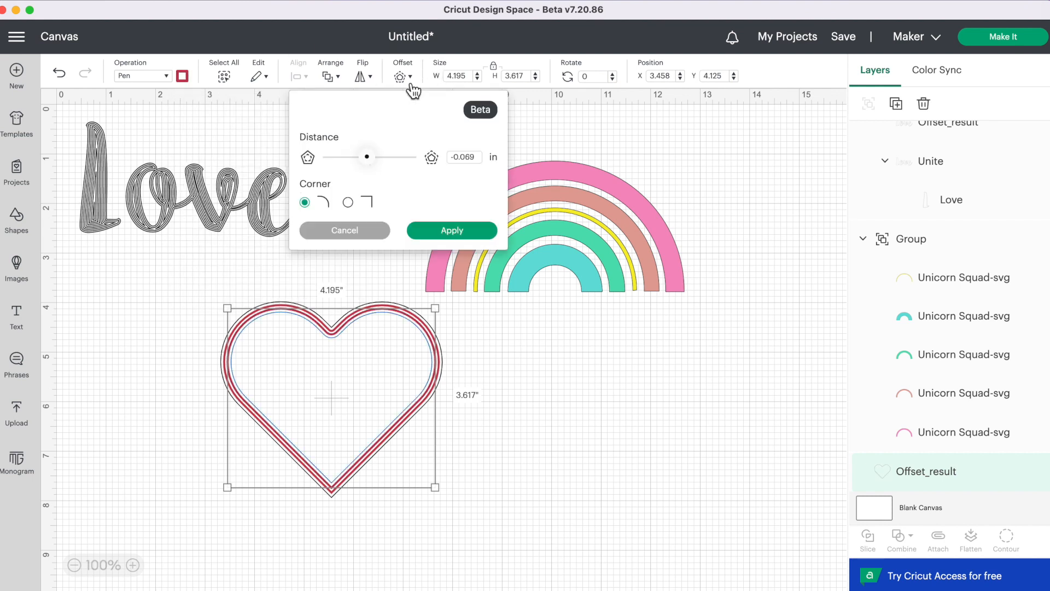
pyautogui.click(446, 232)
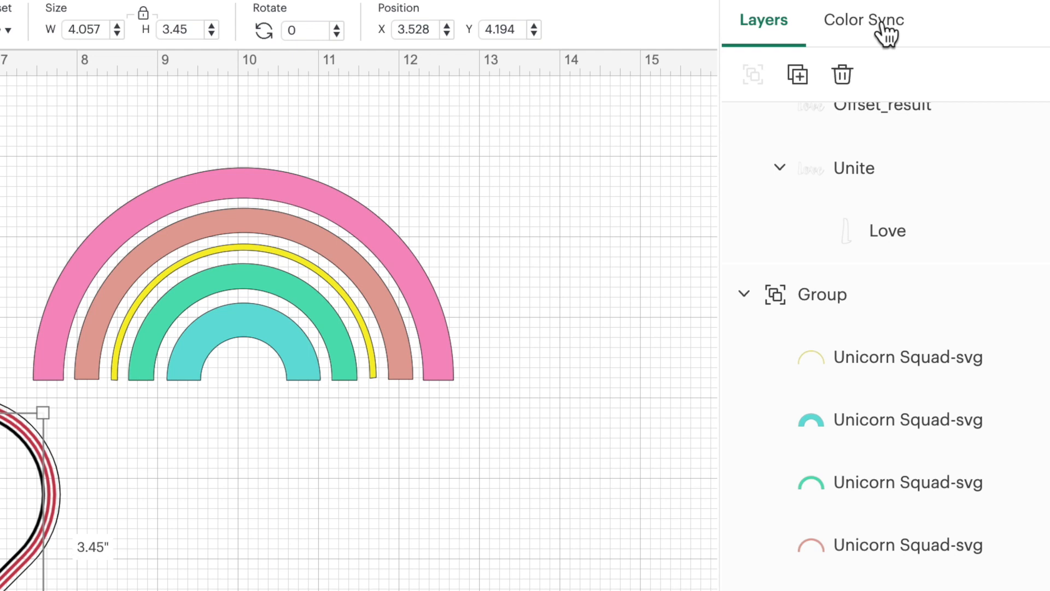
pyautogui.click(950, 73)
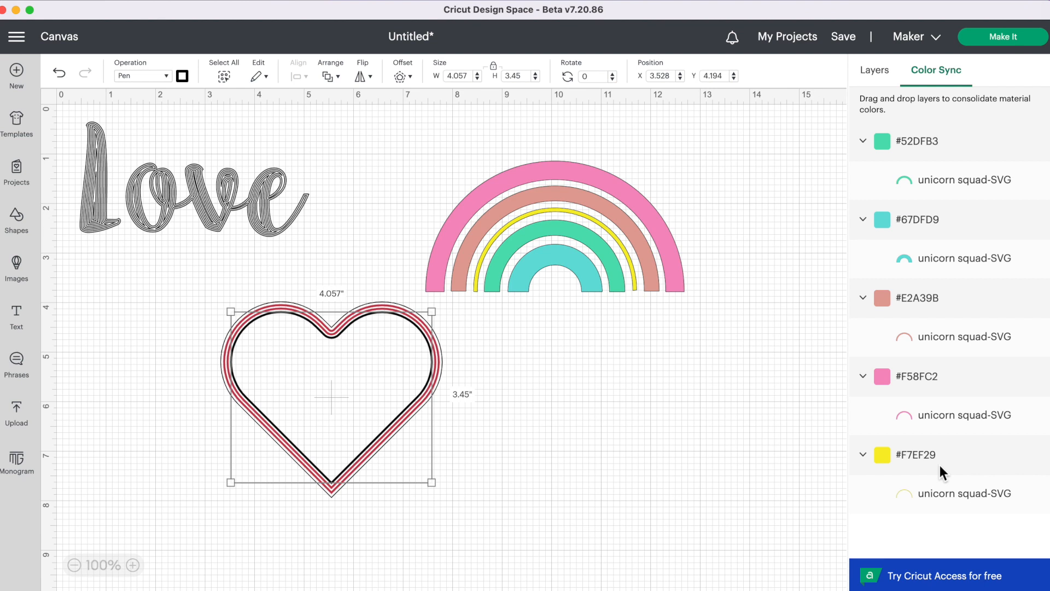
pyautogui.click(881, 82)
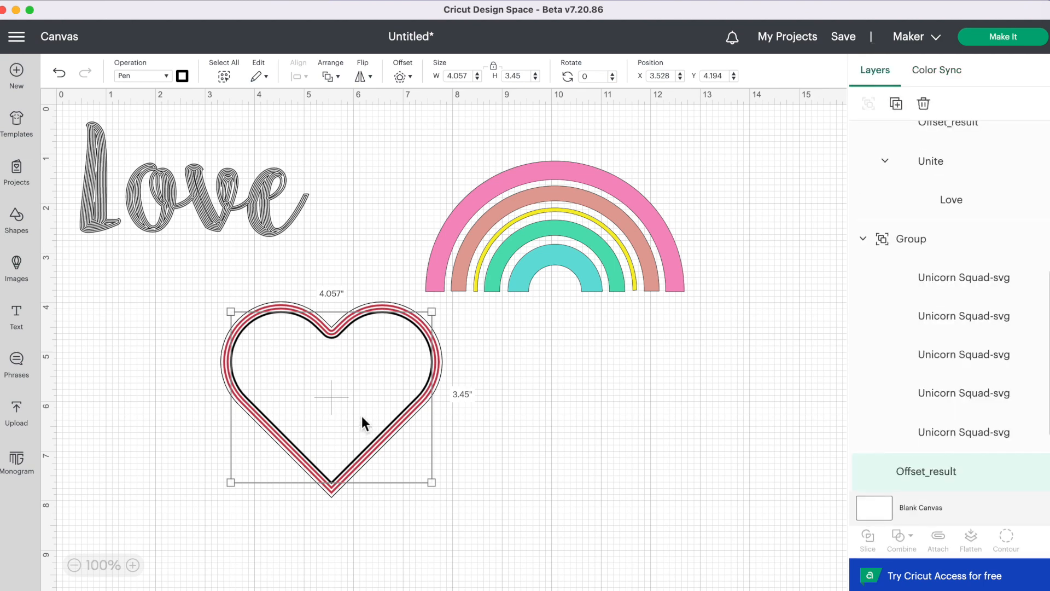
# Repeat the Burnt Red marker colouring and the -0.069 in inward offsets until the heart is filled to its centre
pyautogui.click(183, 77)
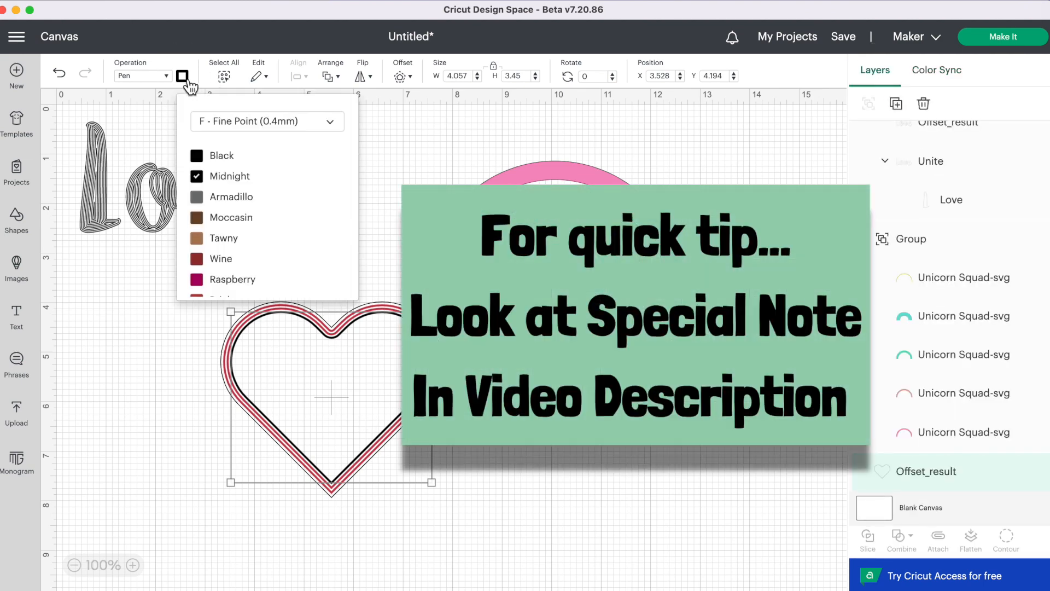
pyautogui.click(301, 126)
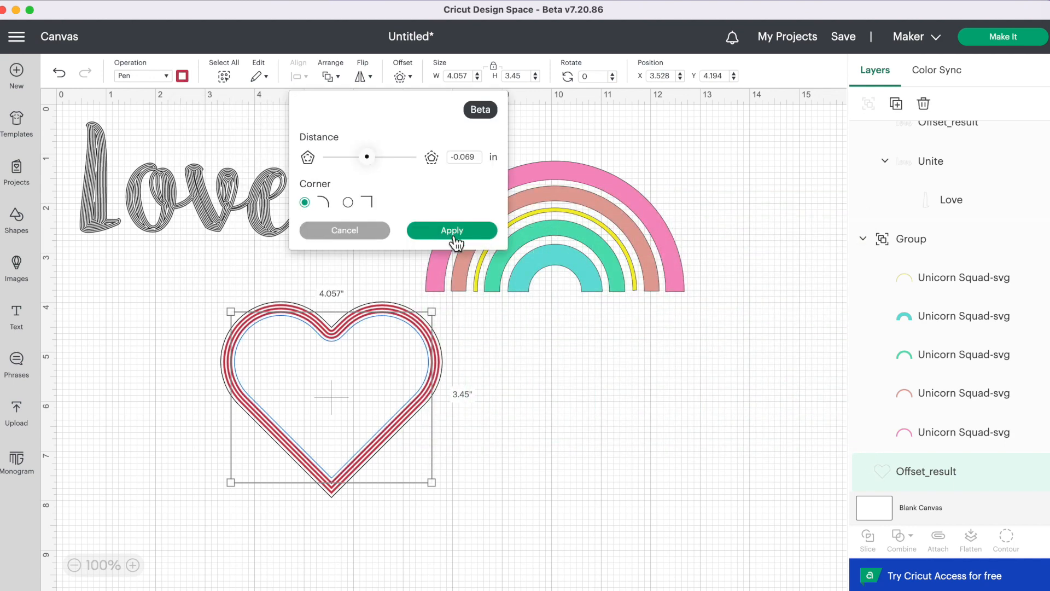
pyautogui.click(459, 233)
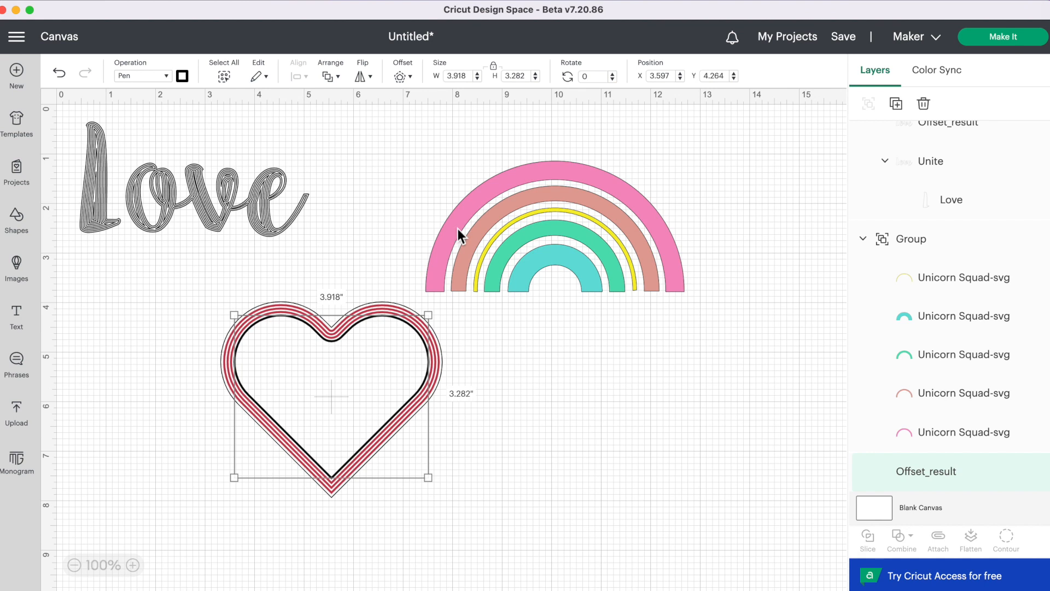
pyautogui.click(183, 78)
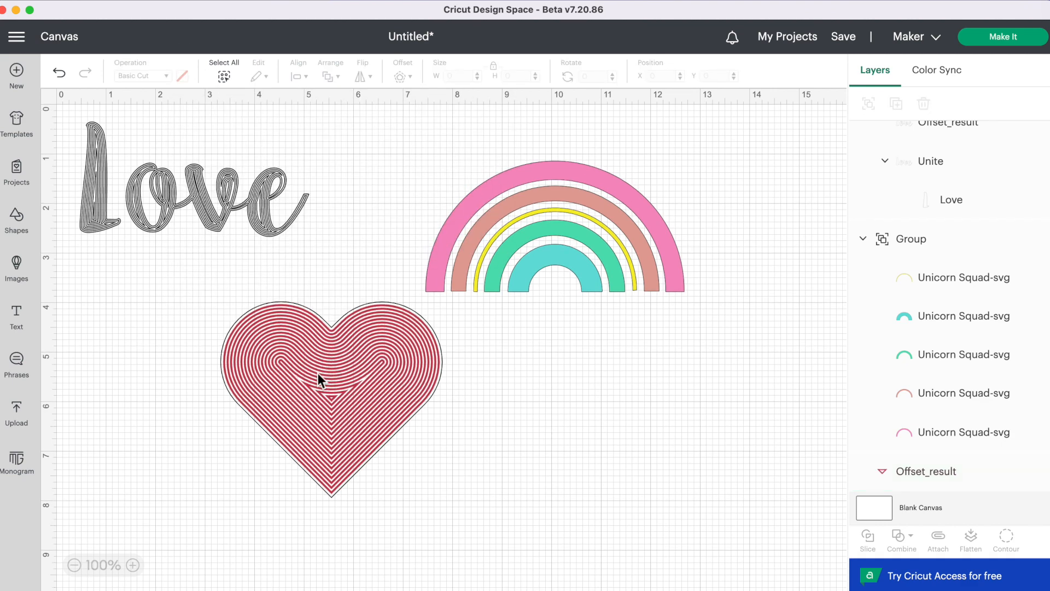
# Attach all the heart outlines together and move the filled heart directly beneath the word Love
pyautogui.moveTo(145, 310); pyautogui.dragTo(450, 506)
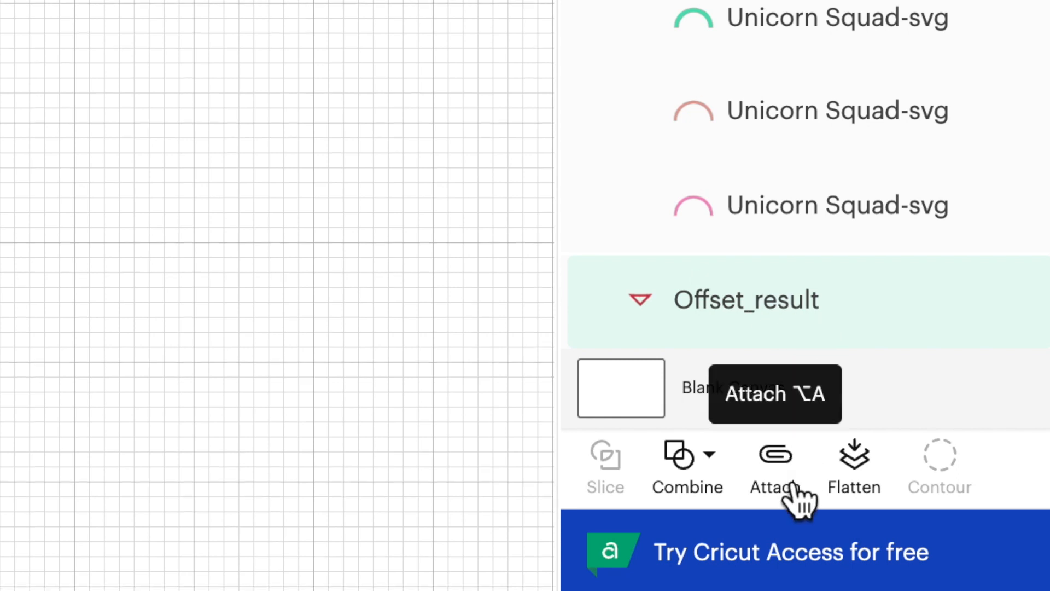
pyautogui.click(800, 500)
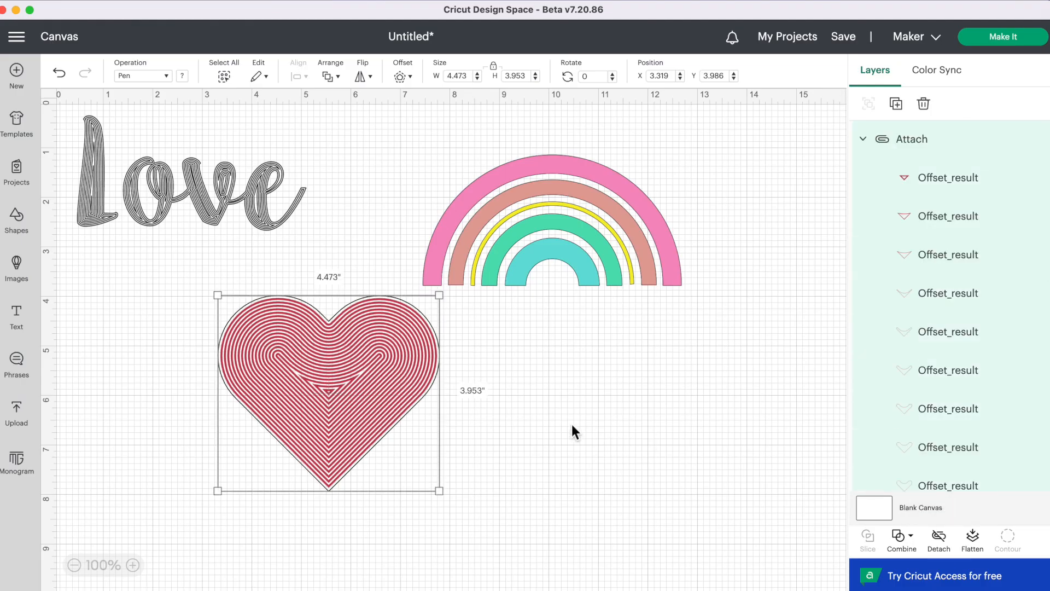
pyautogui.moveTo(398, 368); pyautogui.dragTo(257, 327)
# Enlarge the rainbow to about 8.74 in wide and position it beside the heart
pyautogui.moveTo(487, 188); pyautogui.dragTo(481, 235)
pyautogui.moveTo(662, 330); pyautogui.dragTo(785, 418)
pyautogui.moveTo(743, 378); pyautogui.dragTo(712, 382)
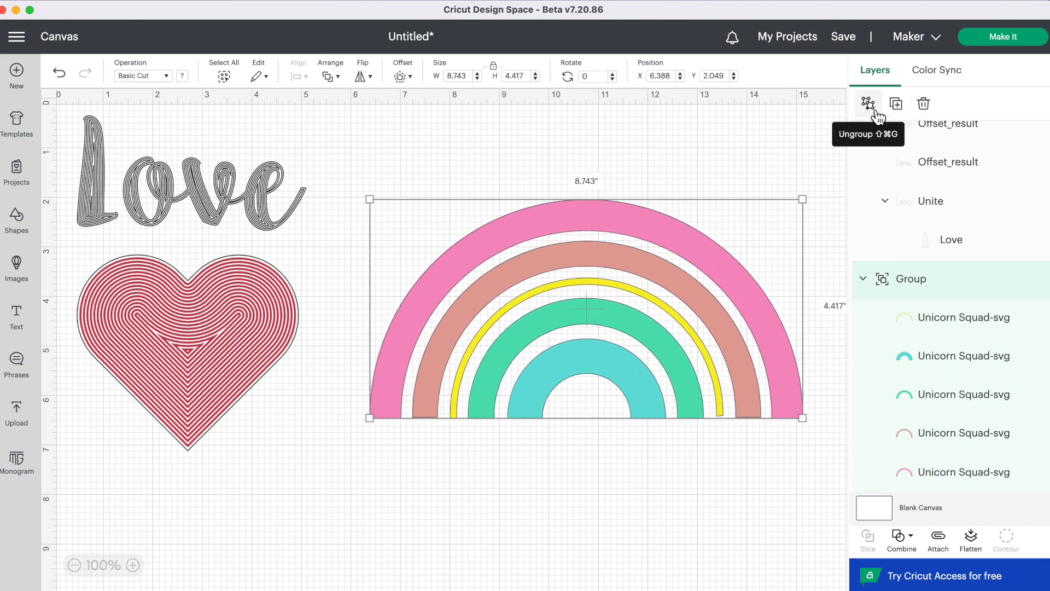
# Change the whole rainbow's operation to Pen and ungroup it into separate arcs
pyautogui.scroll(2, 933, 329)
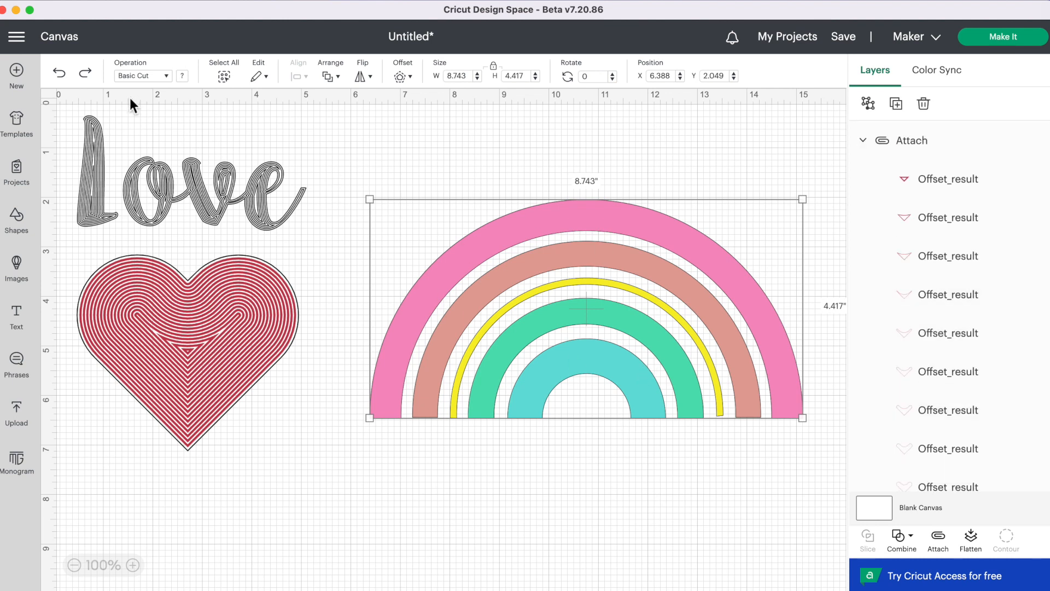
pyautogui.click(153, 82)
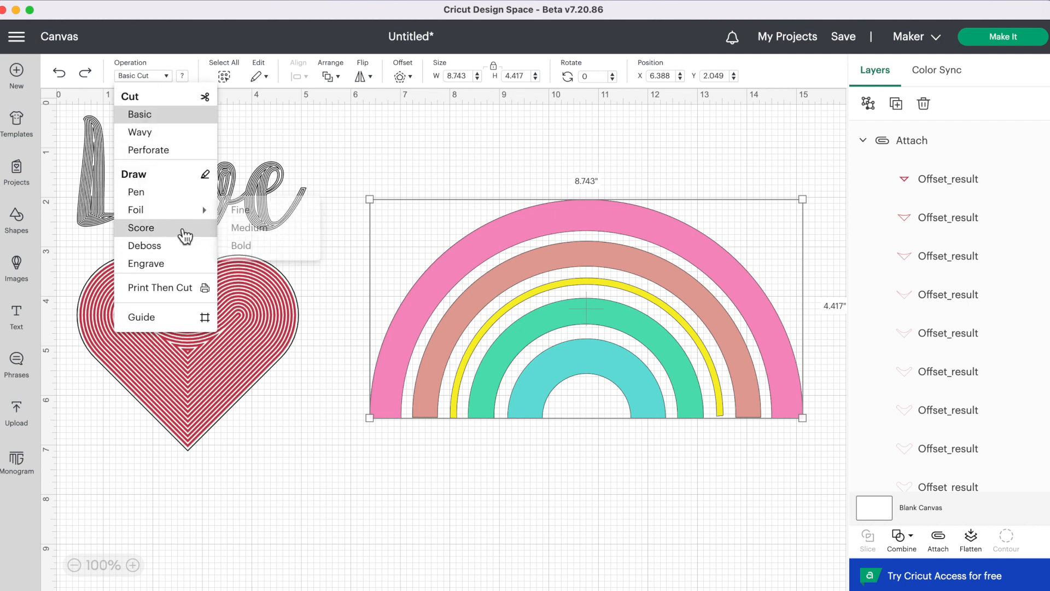
pyautogui.click(158, 197)
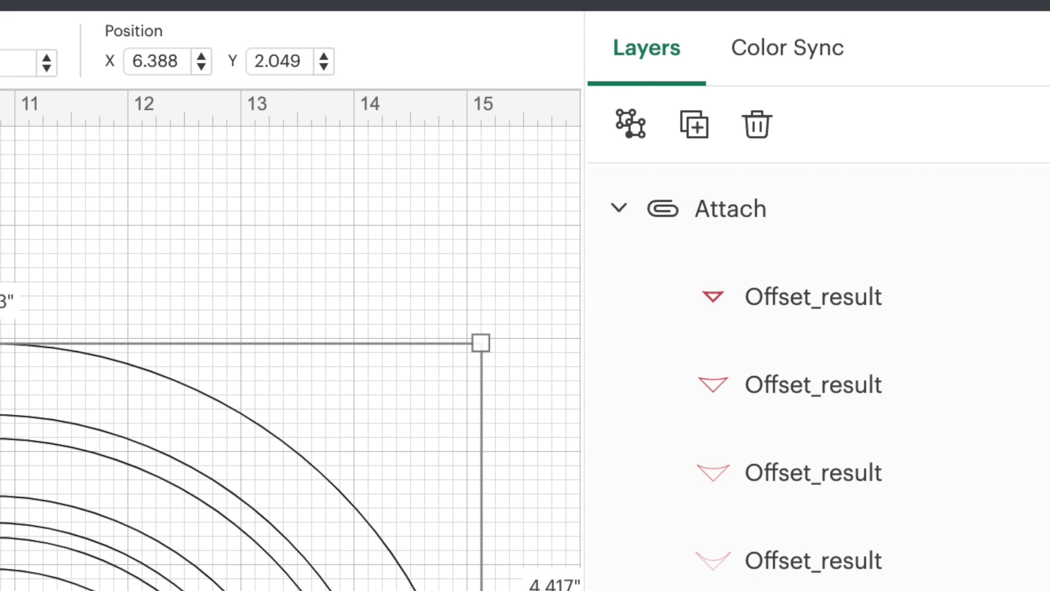
pyautogui.click(823, 58)
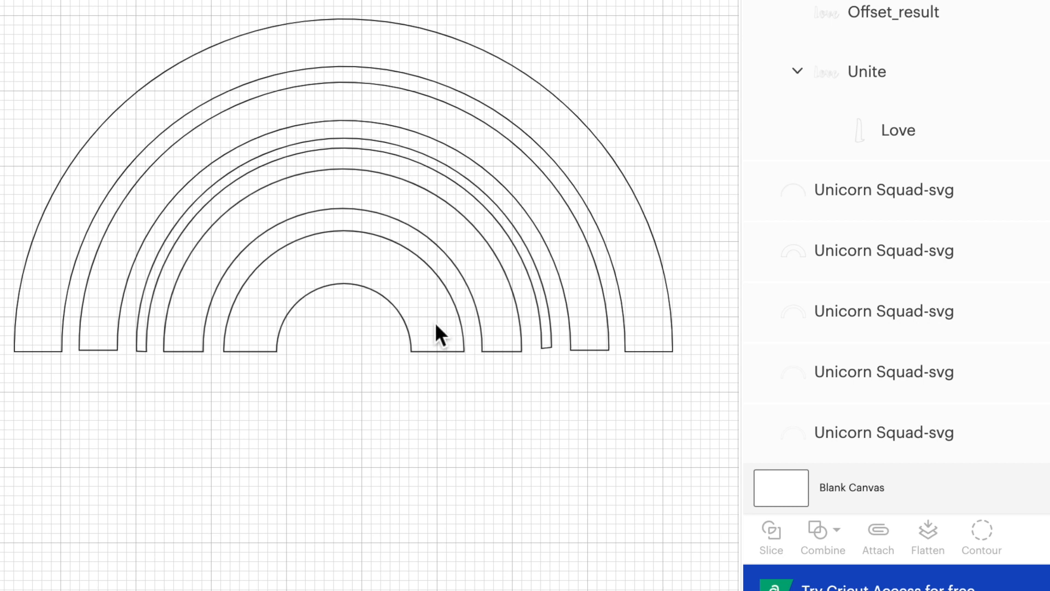
# Select individual rainbow arcs on the canvas and in the layer list to check that each is separate
pyautogui.click(435, 321)
pyautogui.click(550, 437)
pyautogui.click(896, 457)
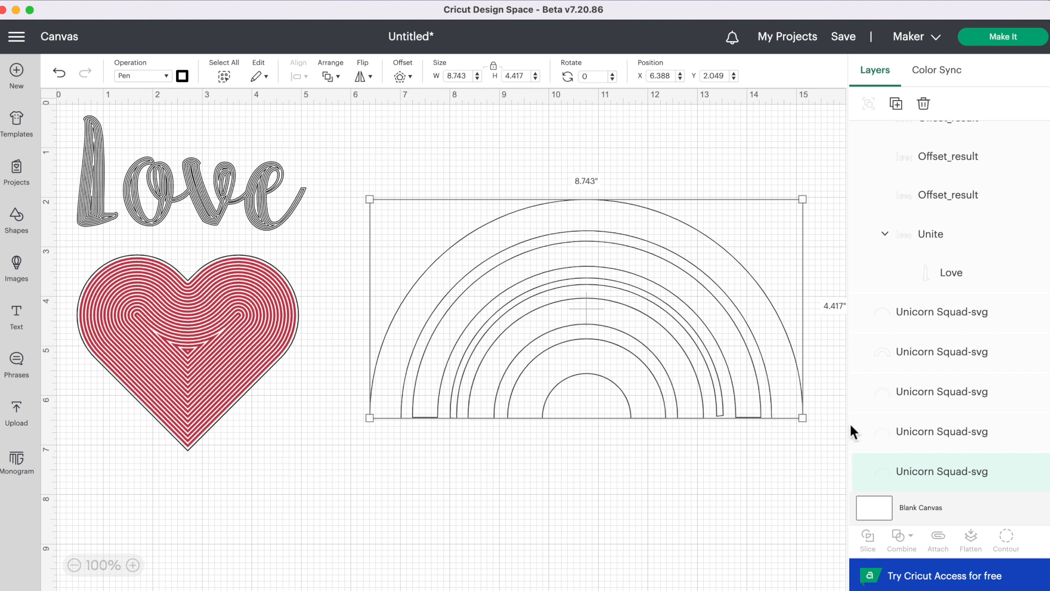
pyautogui.click(945, 406)
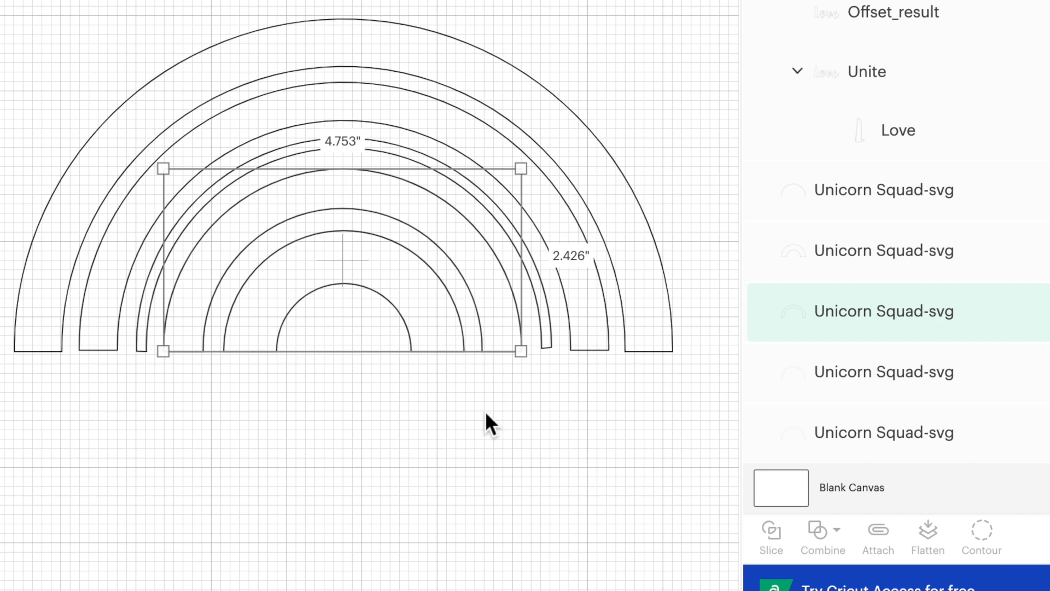
pyautogui.click(680, 459)
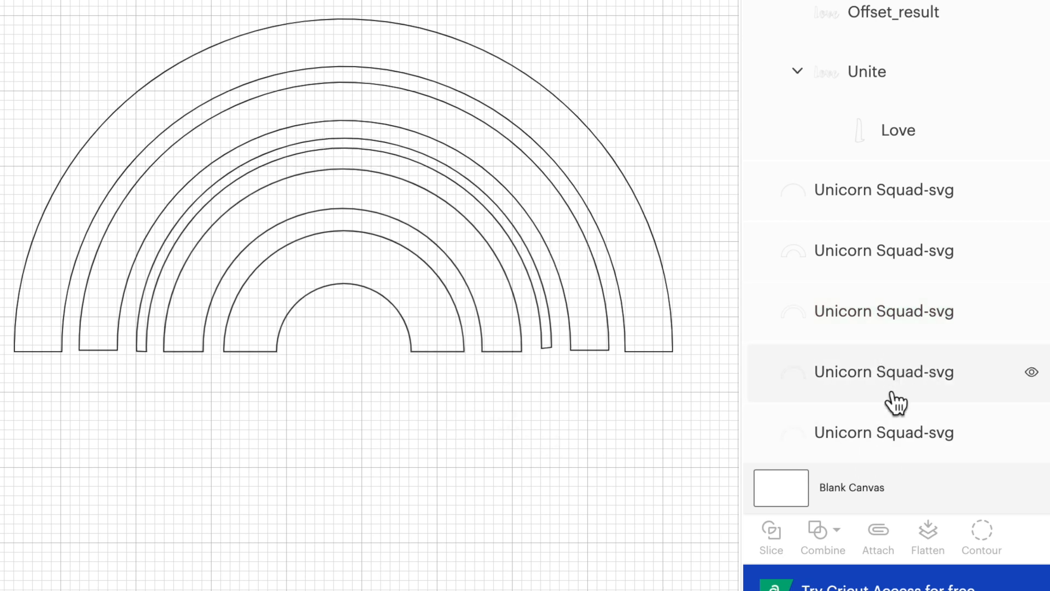
pyautogui.moveTo(892, 382); pyautogui.dragTo(879, 403)
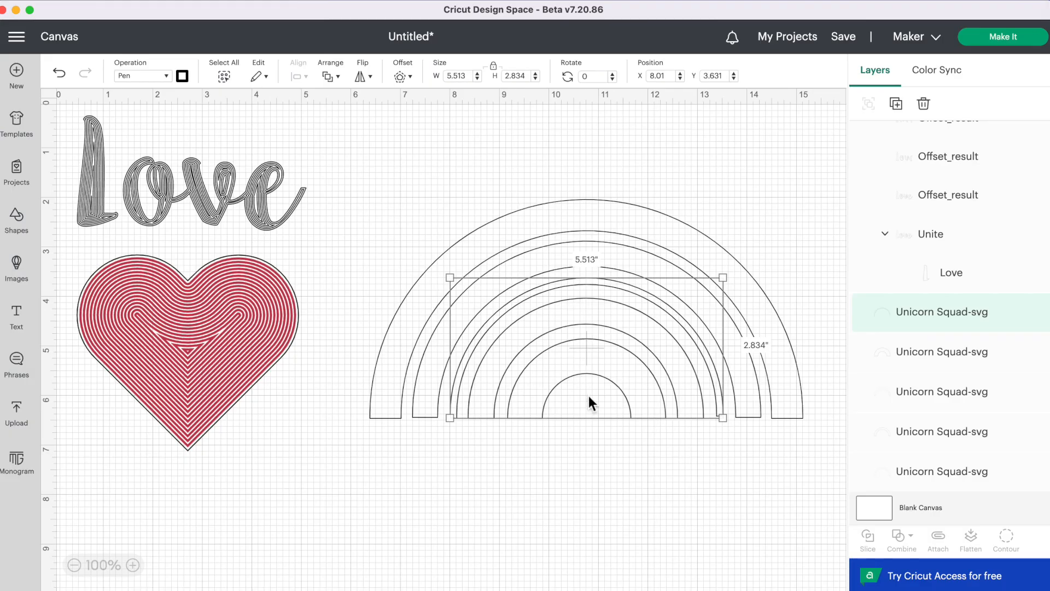
# Set the innermost rainbow arc's pen to Marker (1mm) in Blueberry (Infusible Ink)
pyautogui.click(185, 78)
pyautogui.click(544, 576)
pyautogui.click(540, 418)
pyautogui.click(181, 77)
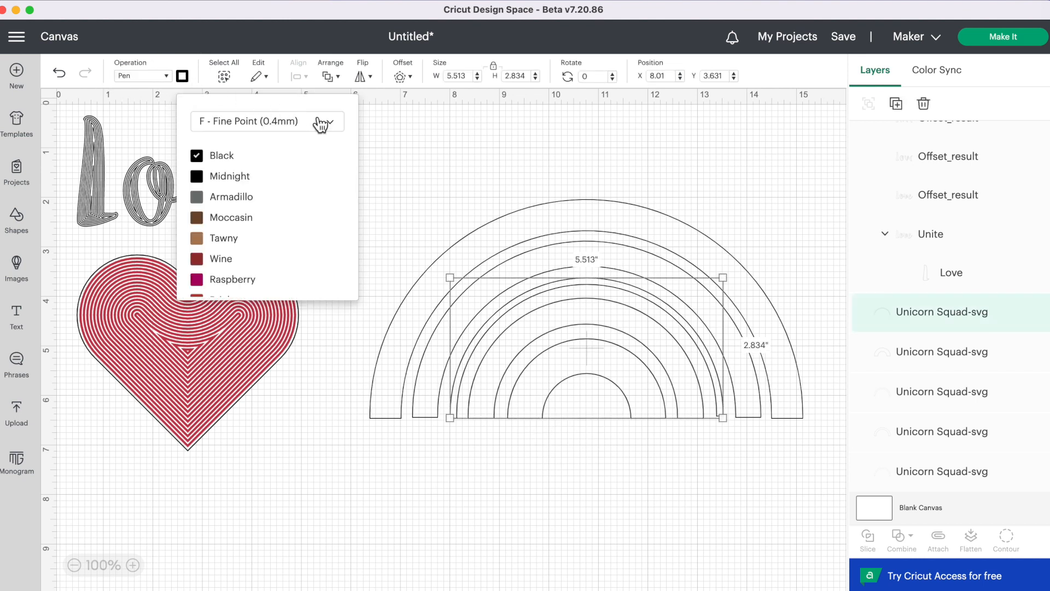
pyautogui.click(320, 125)
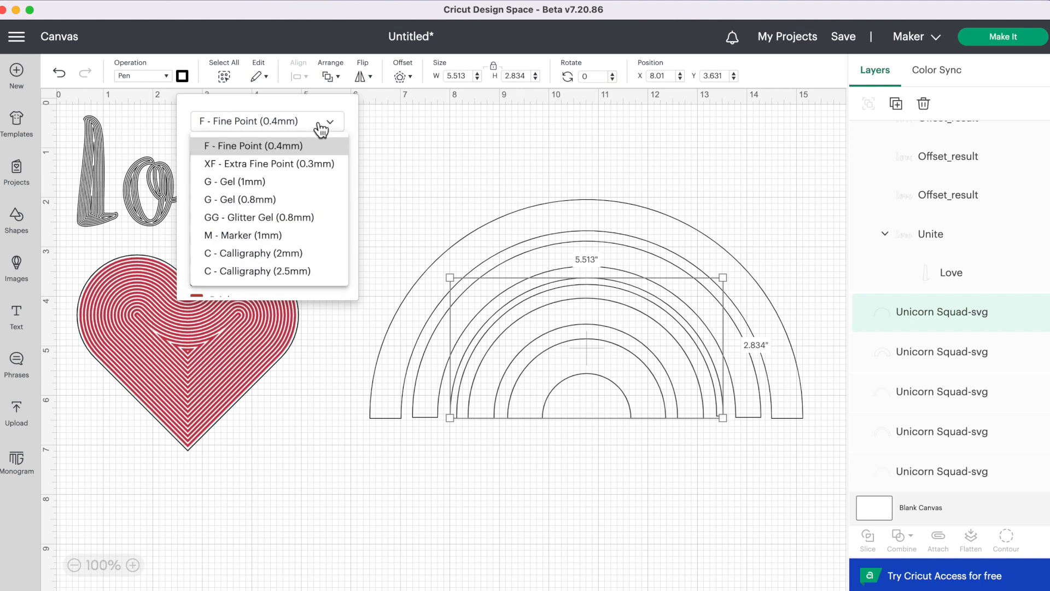
pyautogui.click(304, 236)
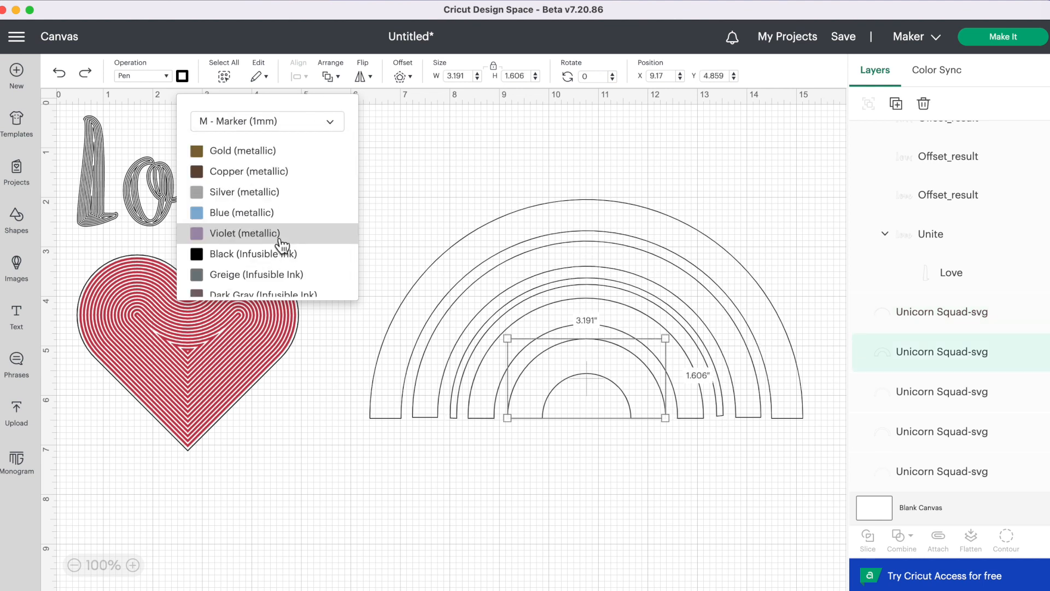
pyautogui.scroll(-6, 282, 245)
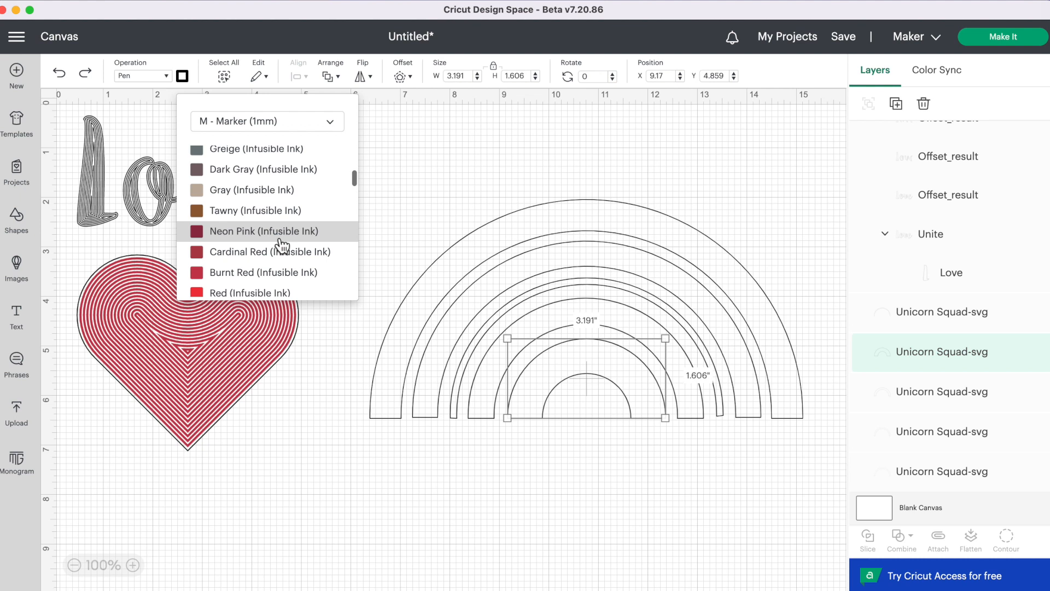
pyautogui.scroll(-10, 274, 241)
pyautogui.click(262, 222)
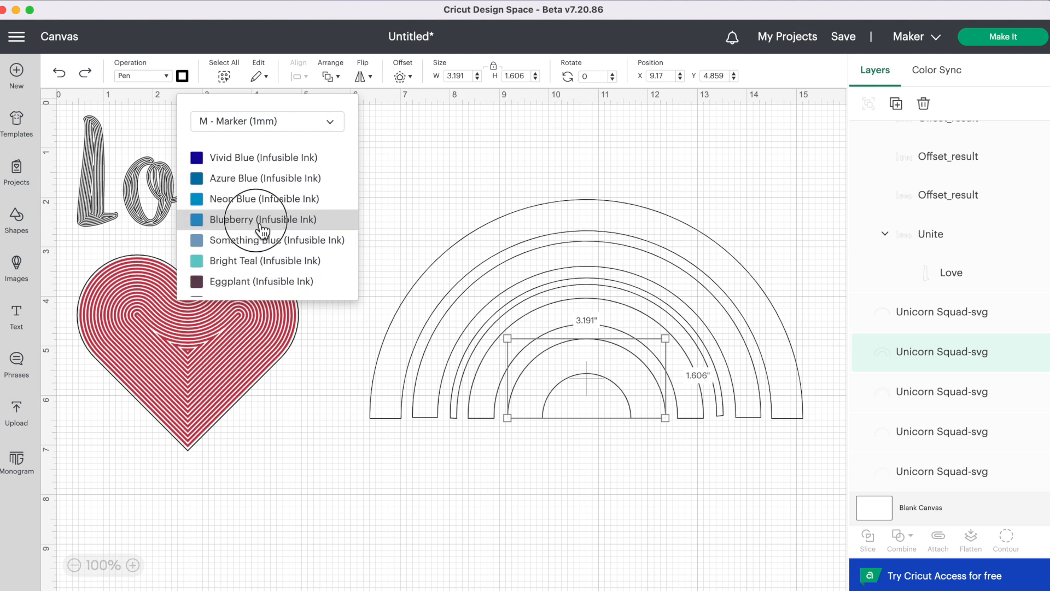
# Fill the innermost arc with nested inward offsets of -0.069 in, colouring each offset outline Blueberry (Infusible Ink)
pyautogui.click(411, 80)
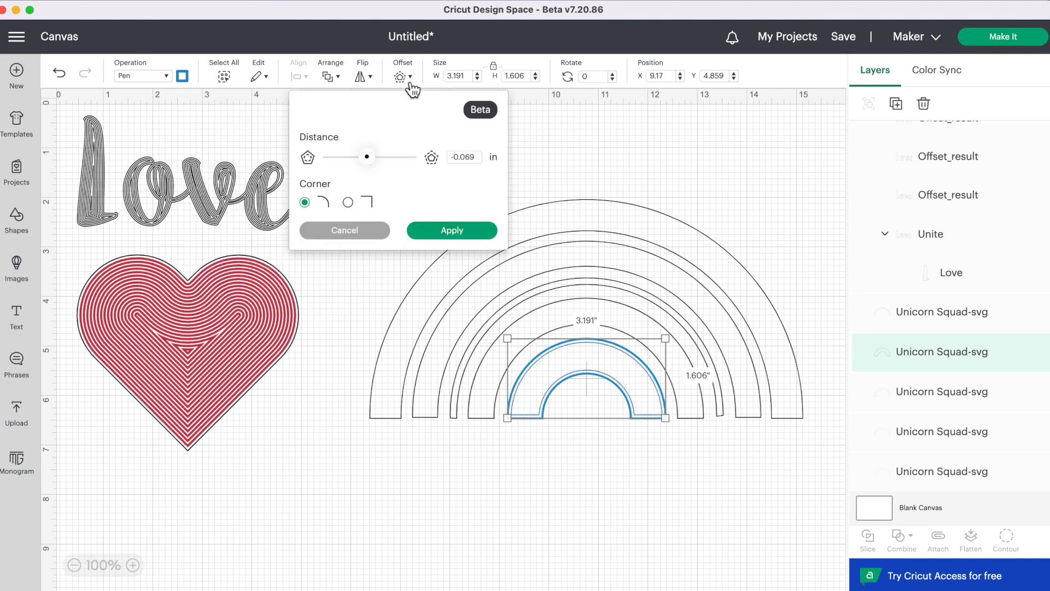
pyautogui.click(452, 230)
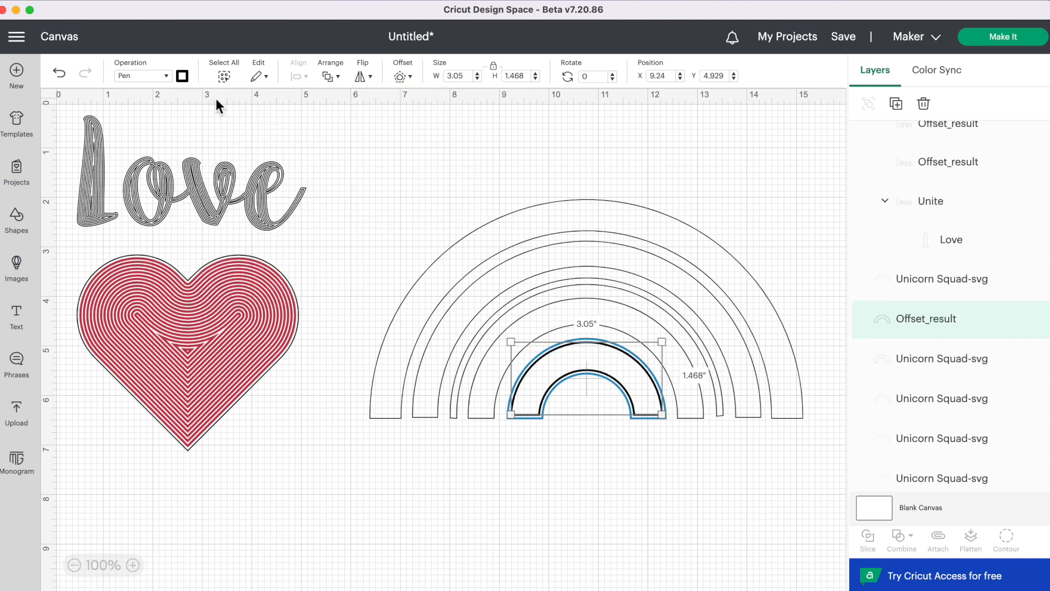
pyautogui.click(182, 79)
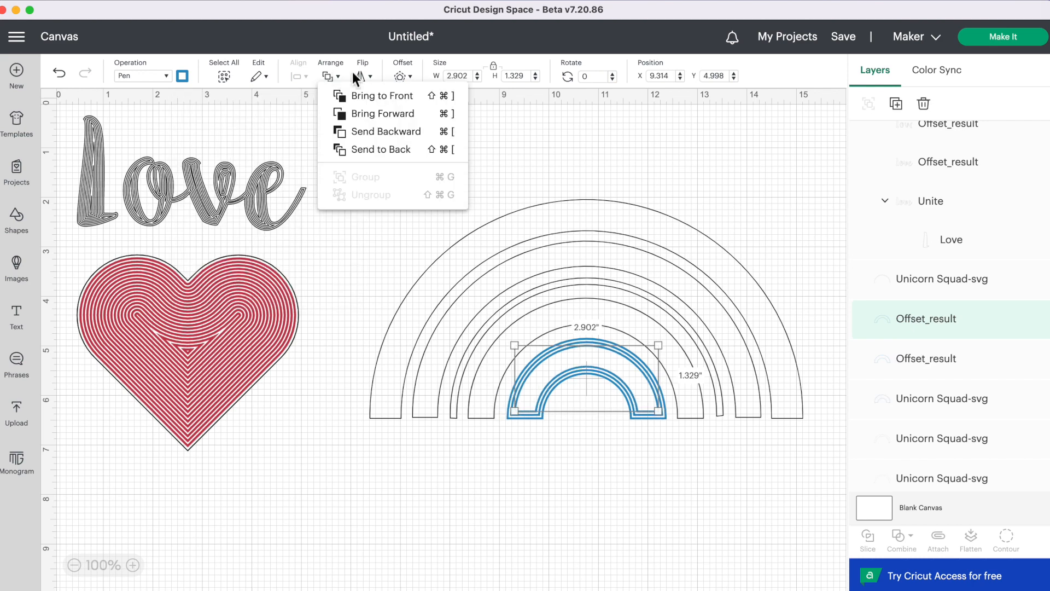
pyautogui.click(401, 76)
pyautogui.click(438, 232)
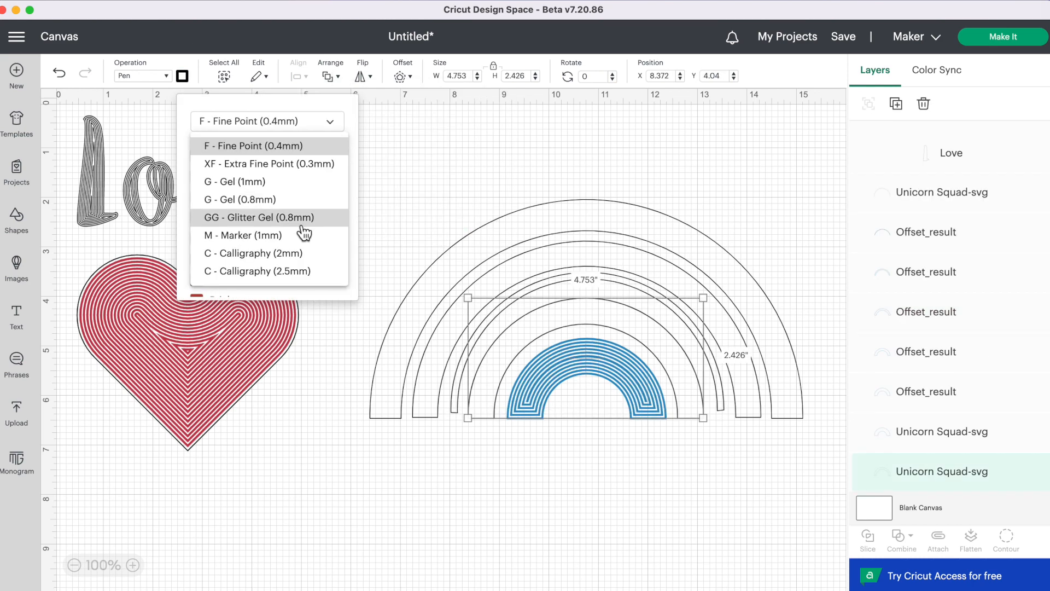
# Set the second arc from the inside to Marker (1mm) in Green (Infusible Ink) and add an inward offset
pyautogui.click(298, 235)
pyautogui.scroll(-15, 300, 242)
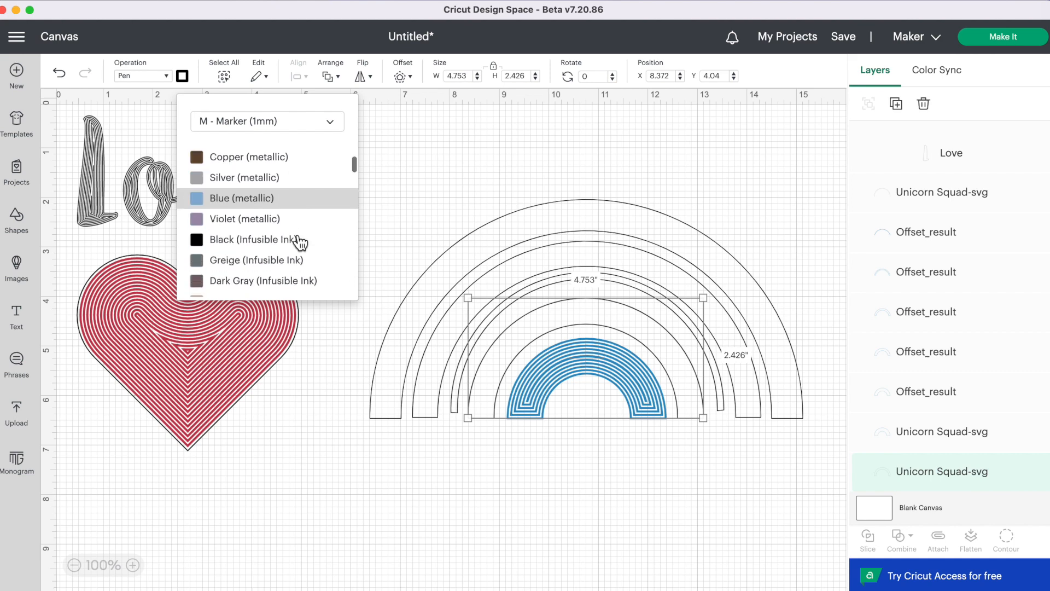
pyautogui.scroll(-2, 290, 242)
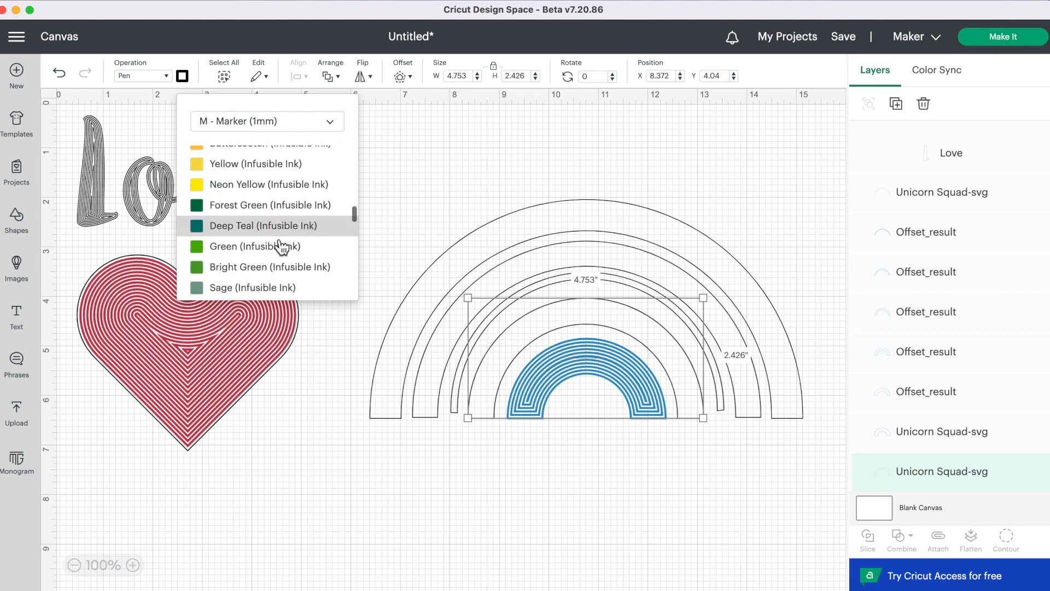
pyautogui.click(277, 245)
pyautogui.click(401, 77)
pyautogui.click(442, 228)
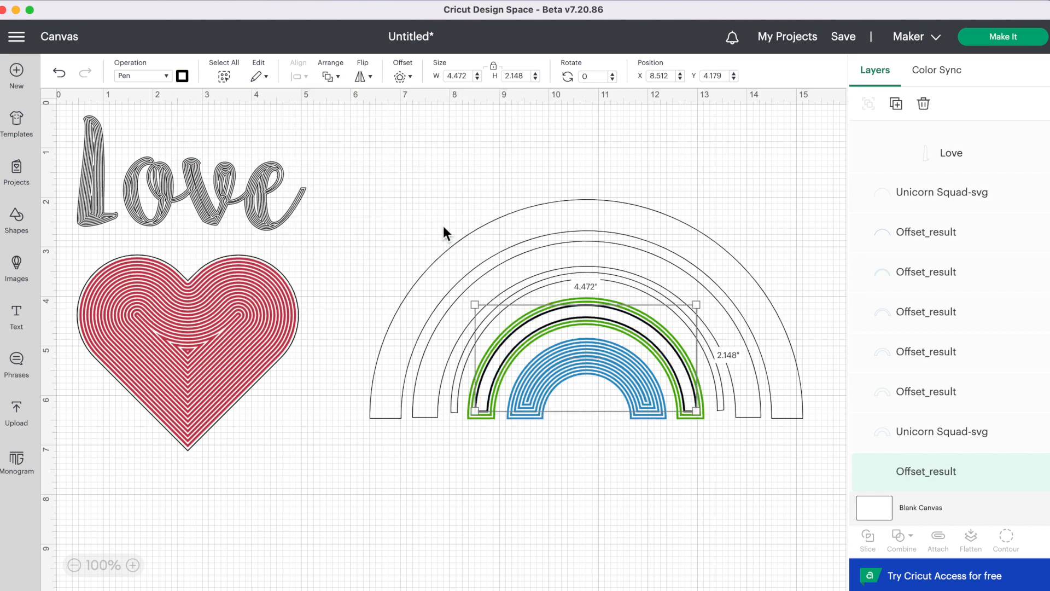
# Recolour the second arc's newest black offset outline to Marker (1mm) in Green (Infusible Ink)
pyautogui.click(183, 76)
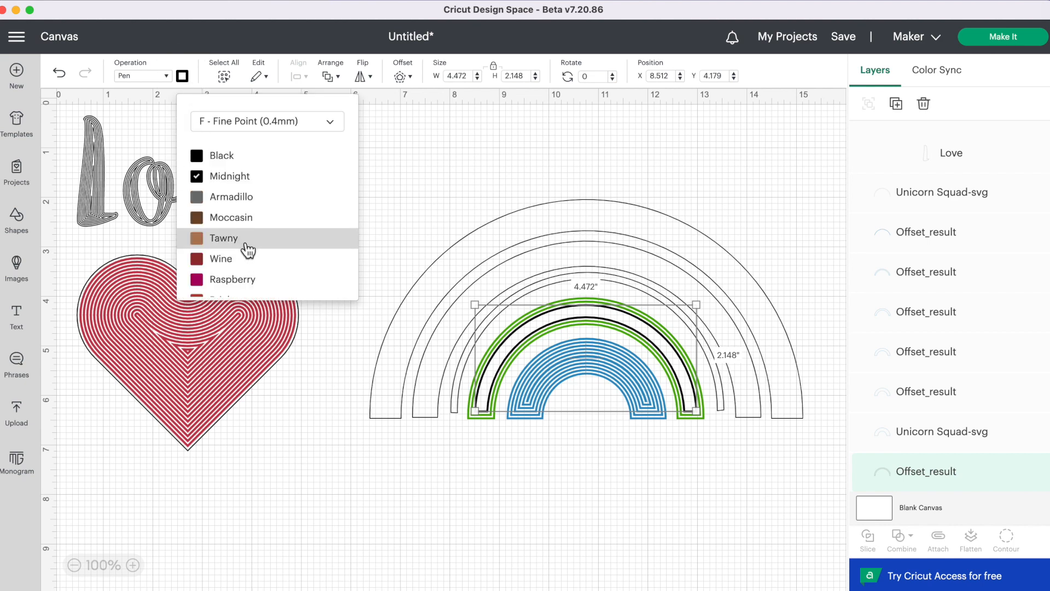
pyautogui.scroll(-1, 247, 246)
pyautogui.click(277, 125)
pyautogui.click(283, 239)
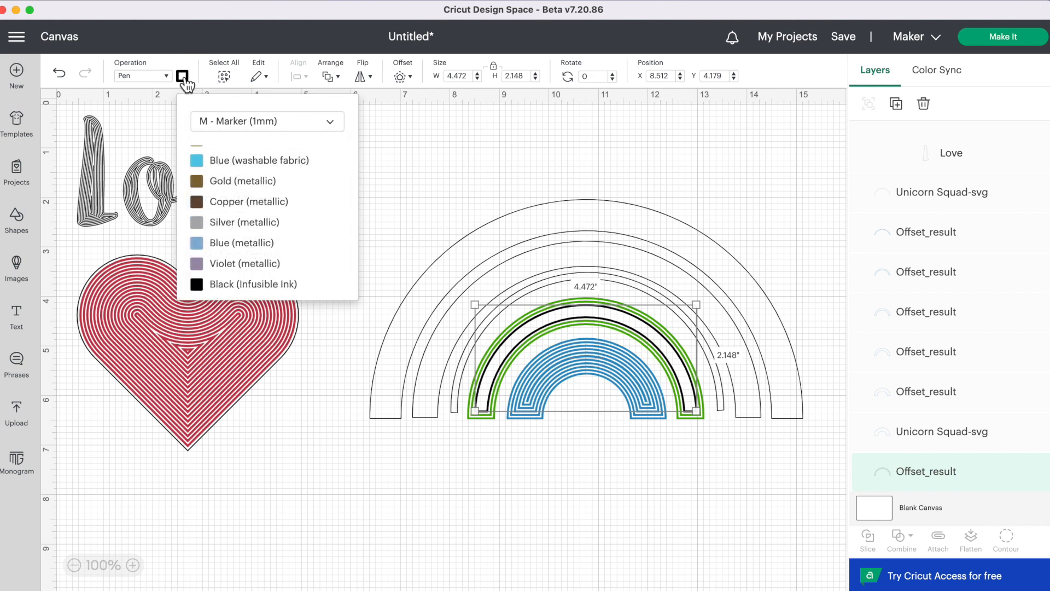
pyautogui.scroll(-5, 277, 218)
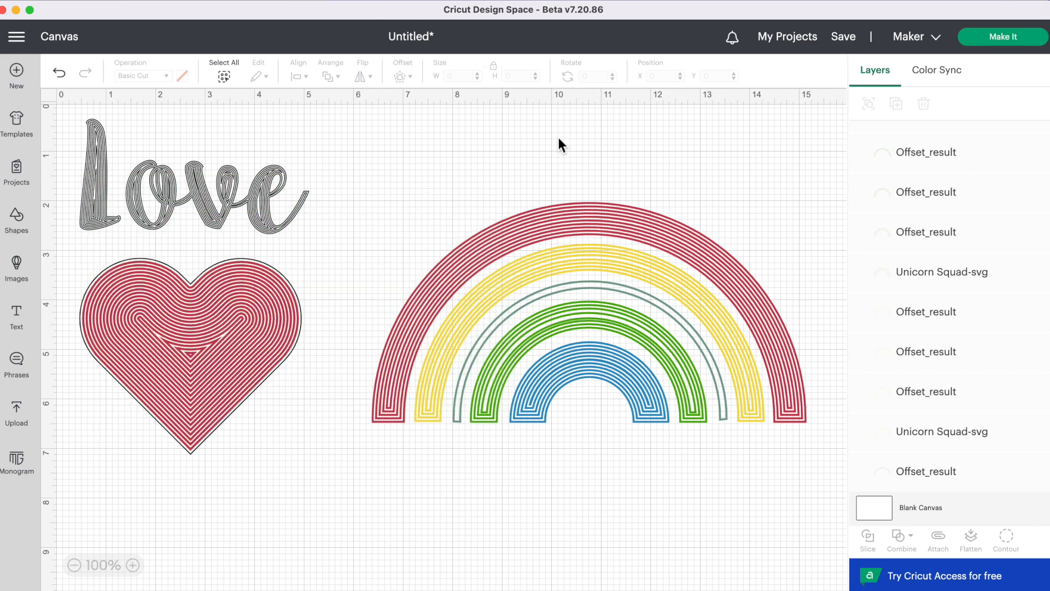
# Select all the rainbow outlines, shrink them to about 7 in wide, and attach them together
pyautogui.moveTo(553, 141); pyautogui.dragTo(645, 490)
pyautogui.moveTo(805, 422); pyautogui.dragTo(725, 381)
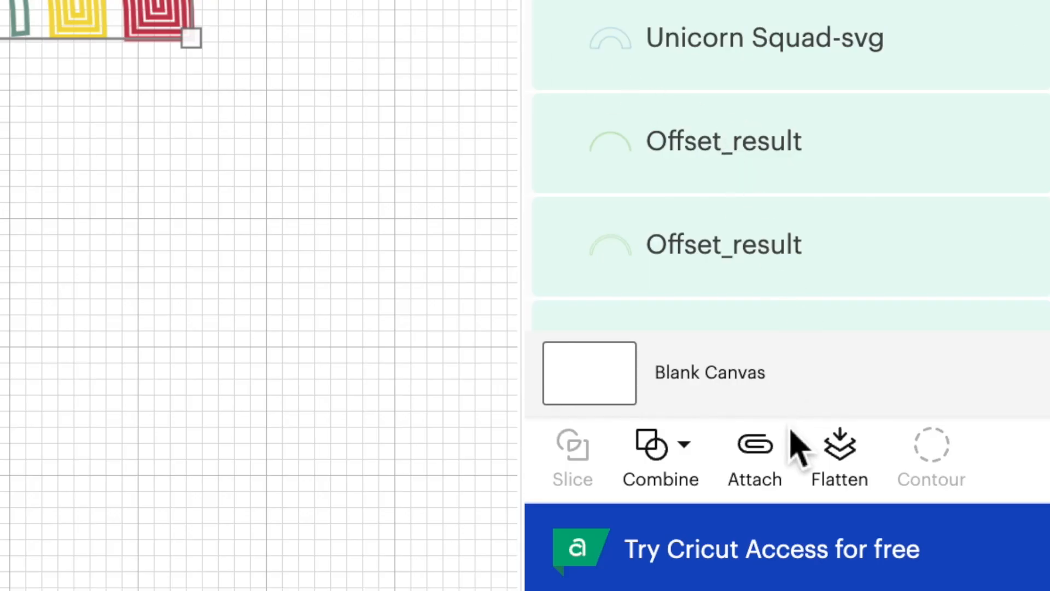
pyautogui.click(771, 476)
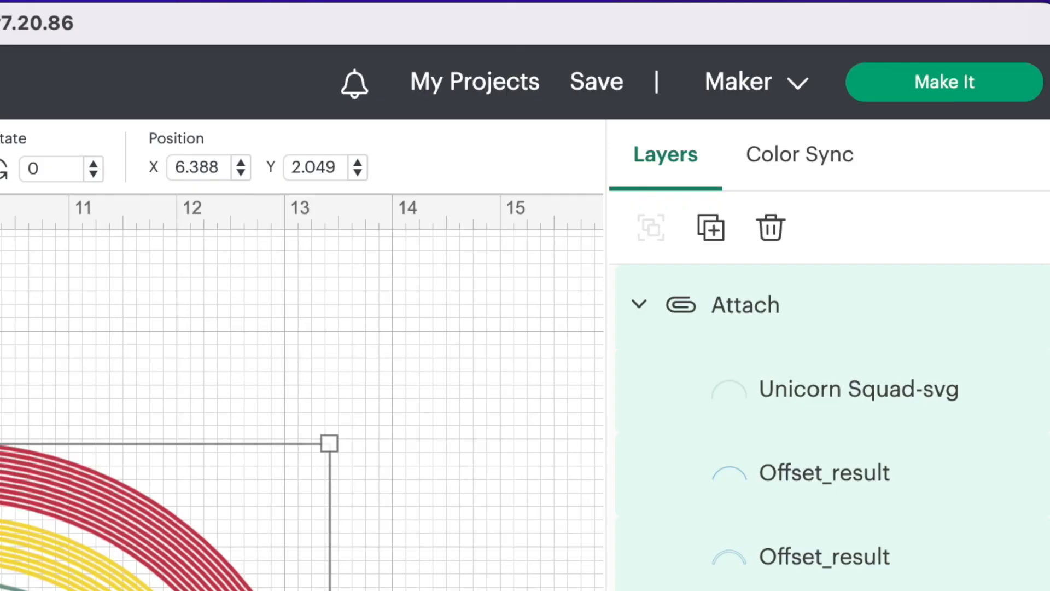
# Spread the word Love and the rainbow apart on the mat preview, and choose Copy Paper – 20 lb (75 gsm) as base material
pyautogui.click(997, 94)
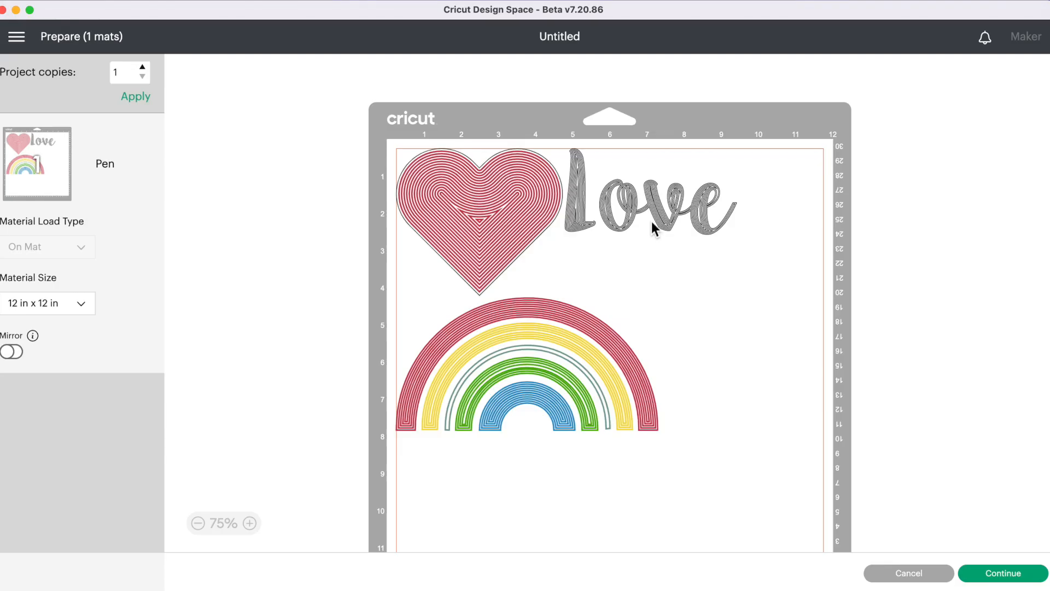
pyautogui.moveTo(629, 224); pyautogui.dragTo(687, 241)
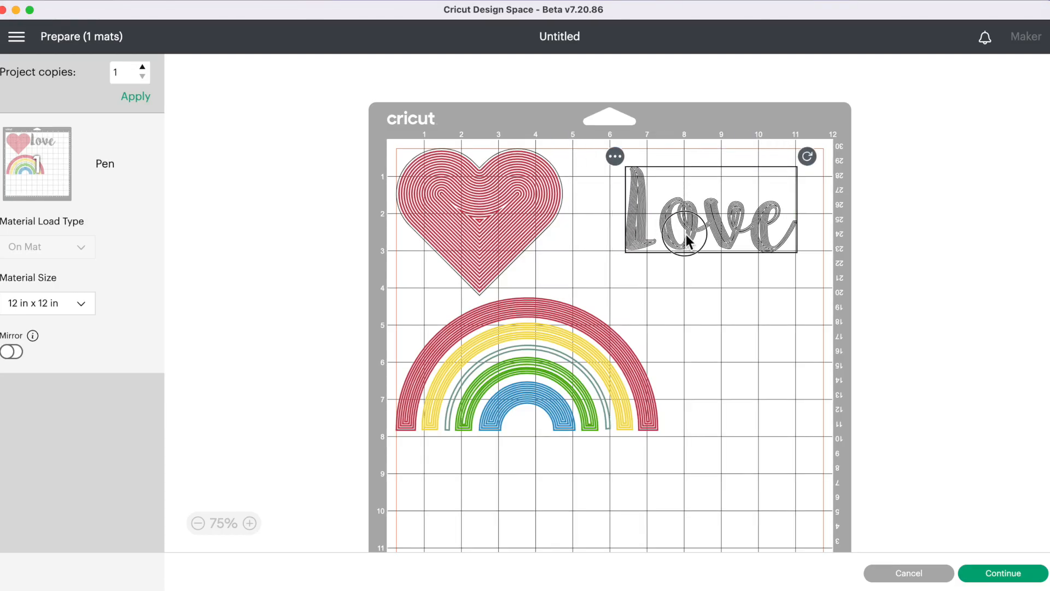
pyautogui.moveTo(563, 346); pyautogui.dragTo(648, 355)
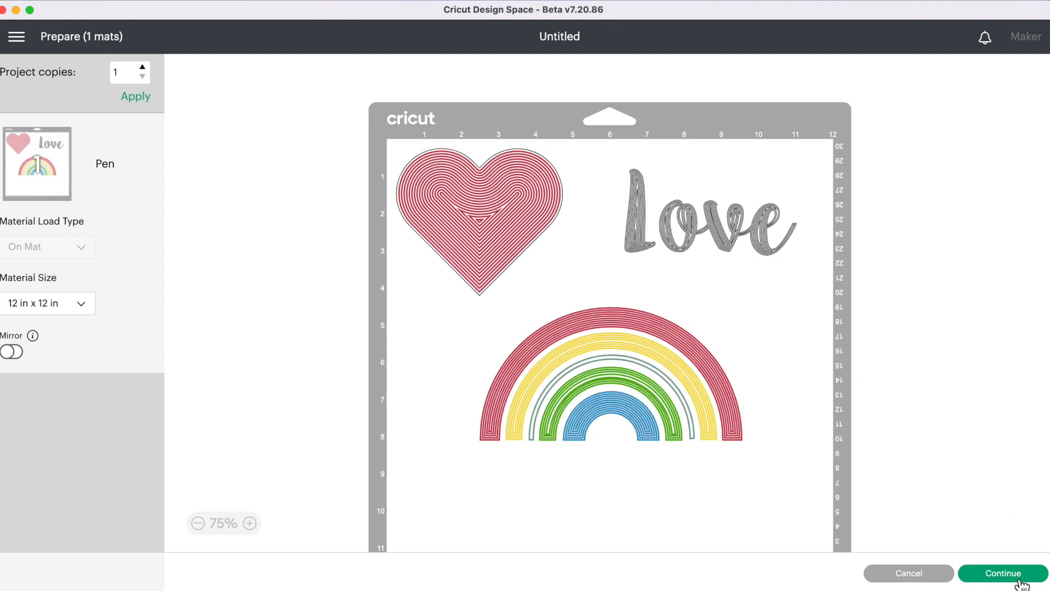
pyautogui.click(1005, 573)
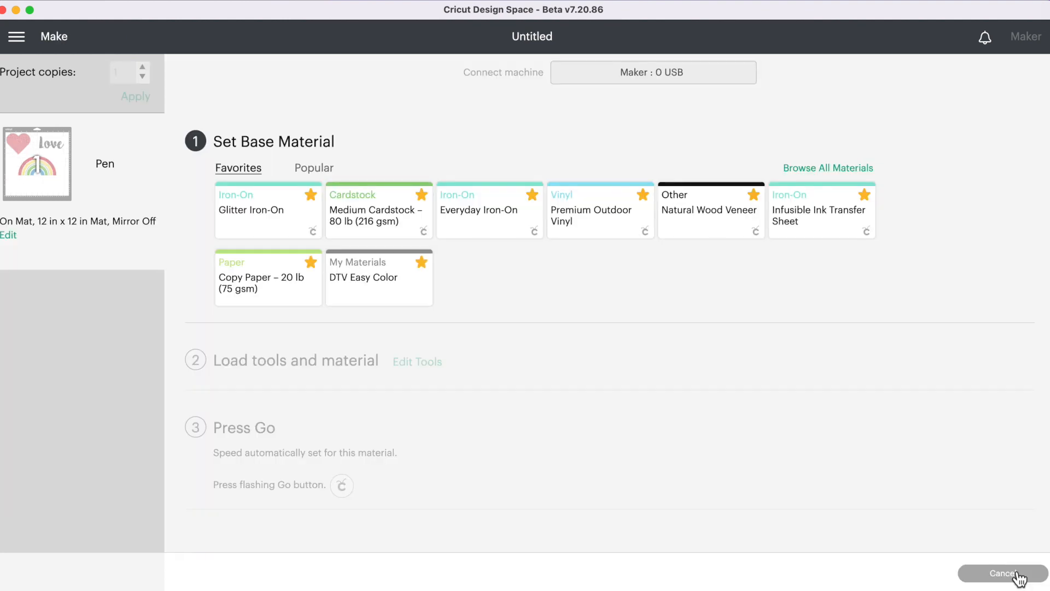
pyautogui.click(268, 298)
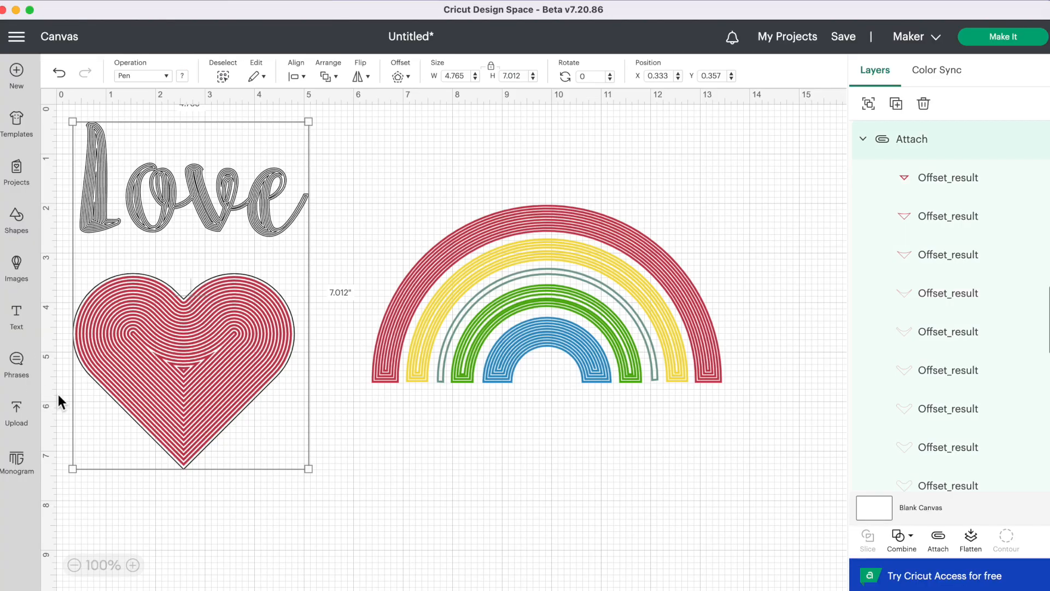
# Shrink the rainbow to about 3.125 in wide and reduce the word Love and the heart to roughly half size
pyautogui.click(429, 310)
pyautogui.moveTo(721, 381); pyautogui.dragTo(548, 301)
pyautogui.click(288, 222)
pyautogui.moveTo(304, 235); pyautogui.dragTo(234, 214)
pyautogui.click(239, 313)
pyautogui.moveTo(295, 470); pyautogui.dragTo(206, 380)
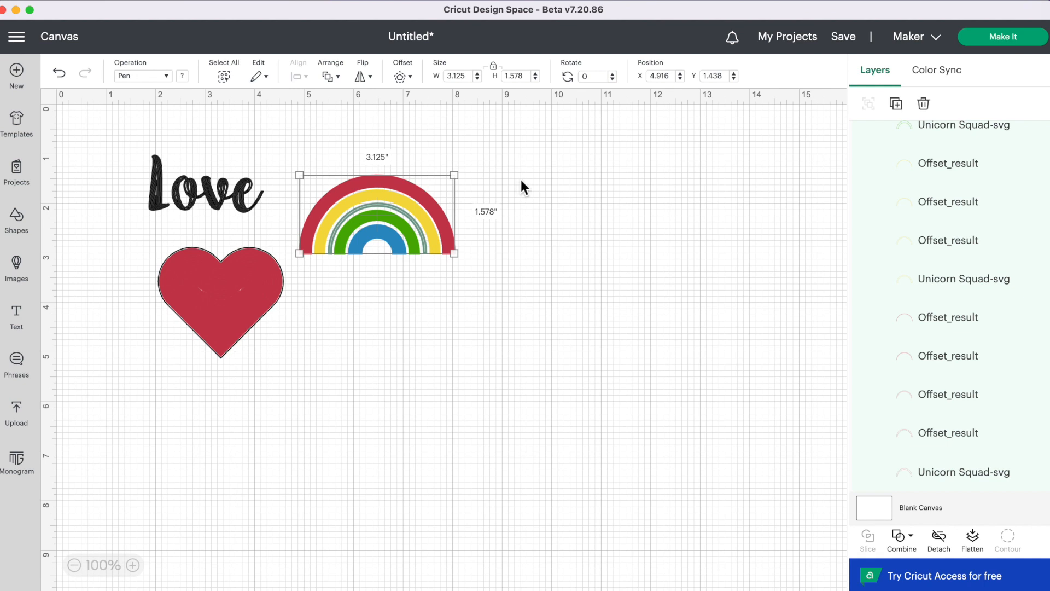
# Send the smaller design to the mat preview and arrange the word Love above the rainbow, beside the heart
pyautogui.click(999, 42)
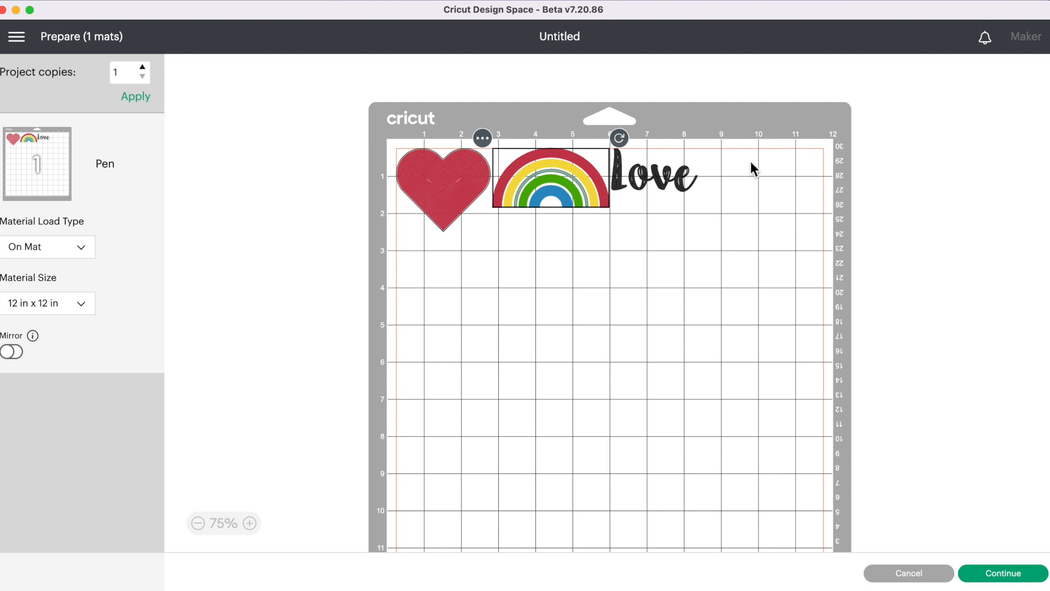
pyautogui.moveTo(678, 182); pyautogui.dragTo(529, 277)
pyautogui.moveTo(585, 190); pyautogui.dragTo(614, 207)
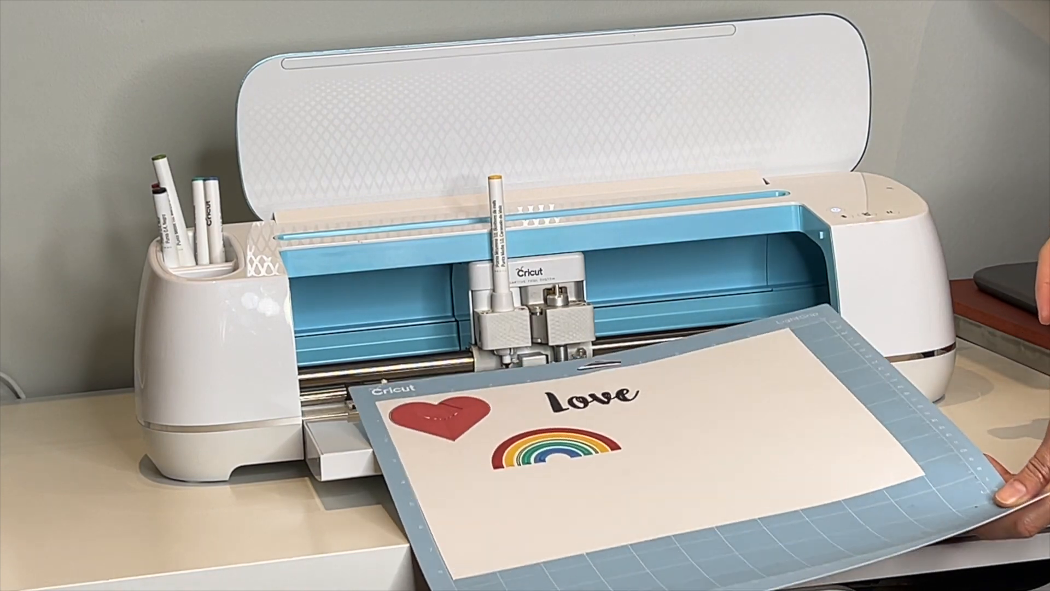